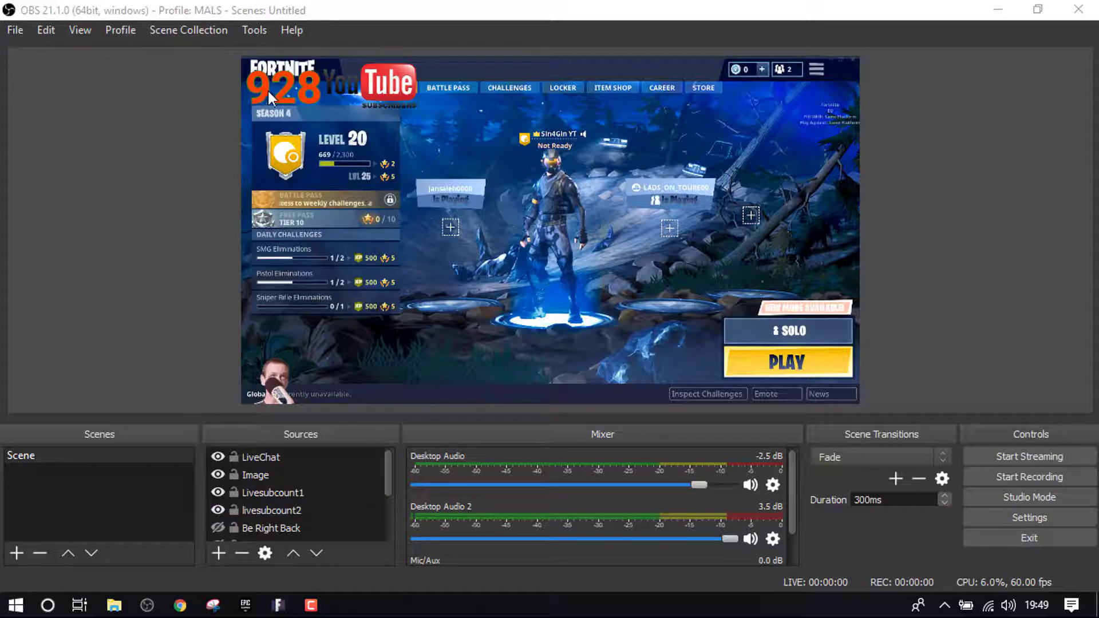
- Toggle the visibility of the Livesubcount1 and livesubcount2 sources to compare the two subscriber count overlays, leaving both shown
{"action": "left_click", "coordinate": [215, 510]}
{"action": "left_click", "coordinate": [216, 494]}
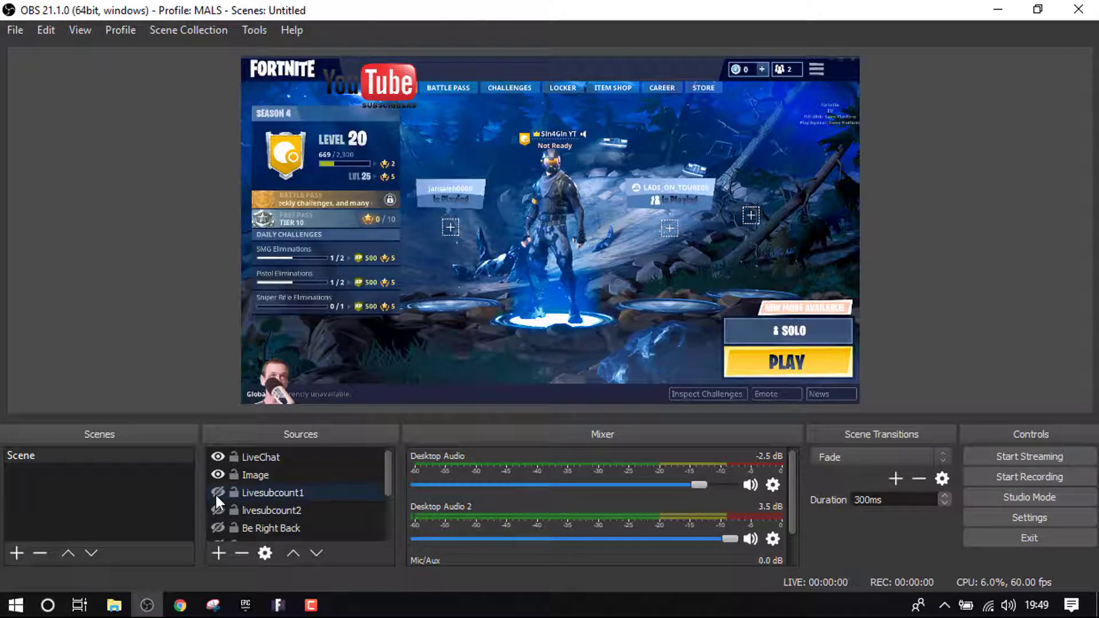
{"action": "left_click", "coordinate": [217, 508]}
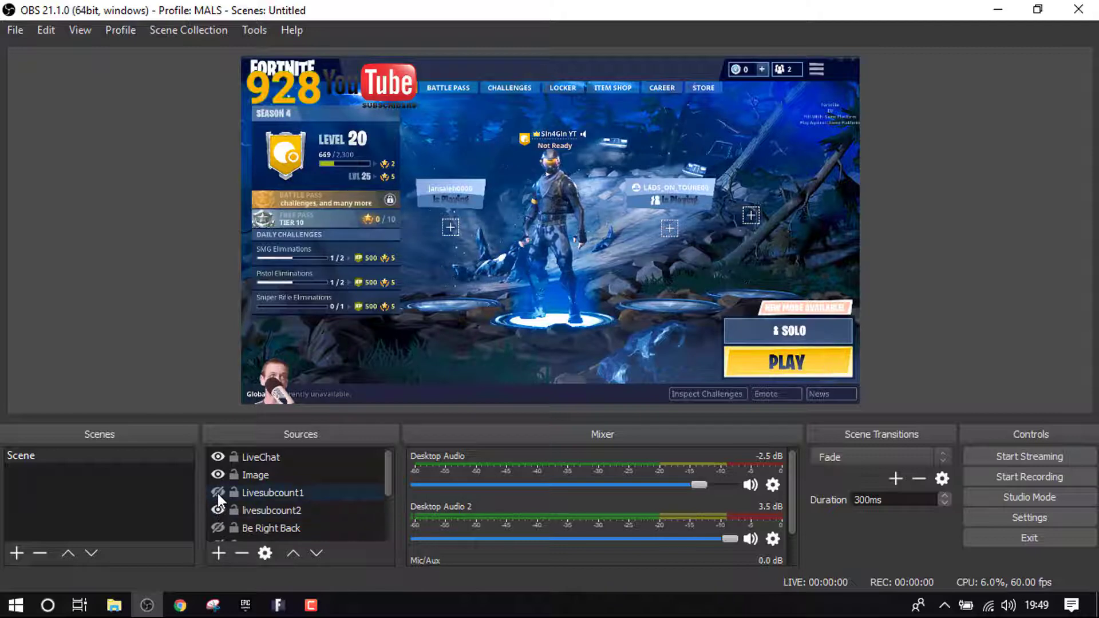
{"action": "left_click", "coordinate": [218, 492]}
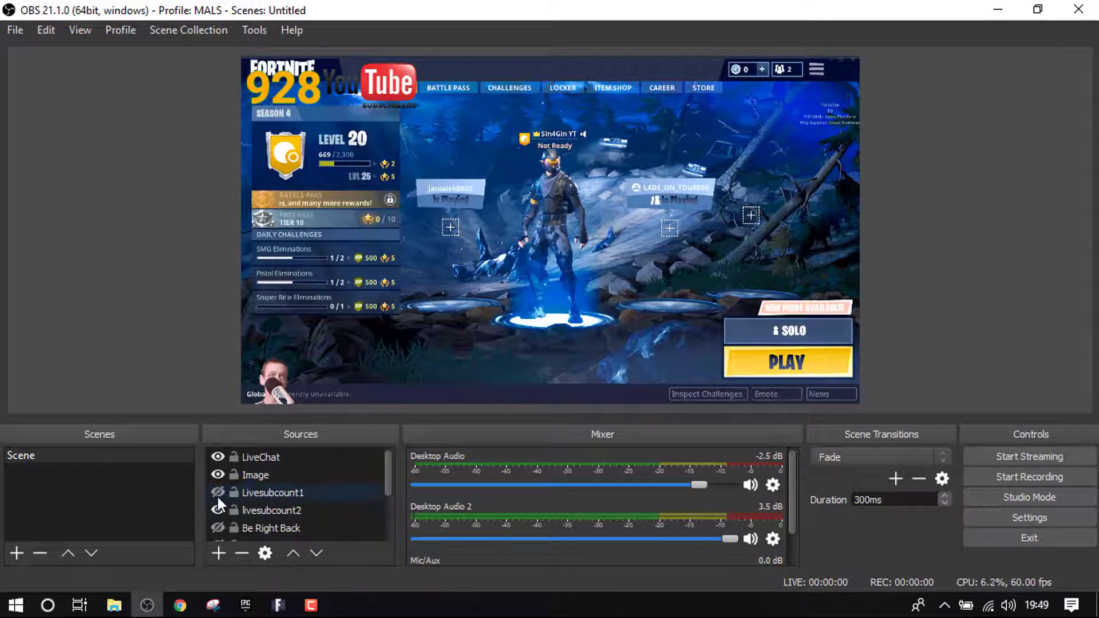
{"action": "left_click", "coordinate": [218, 493]}
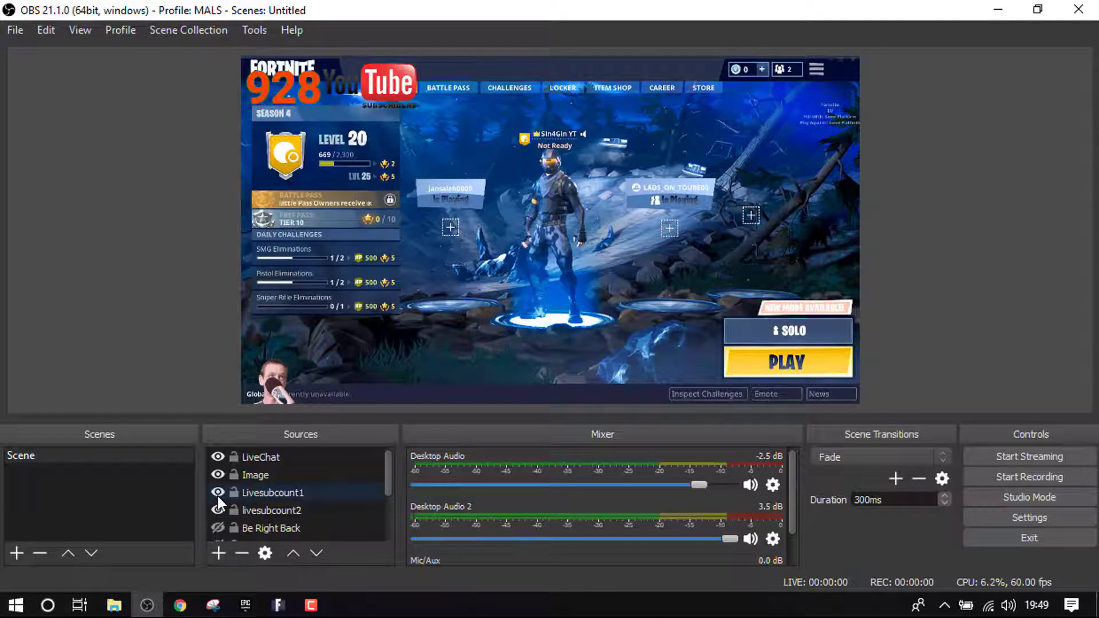
{"action": "left_click", "coordinate": [215, 493]}
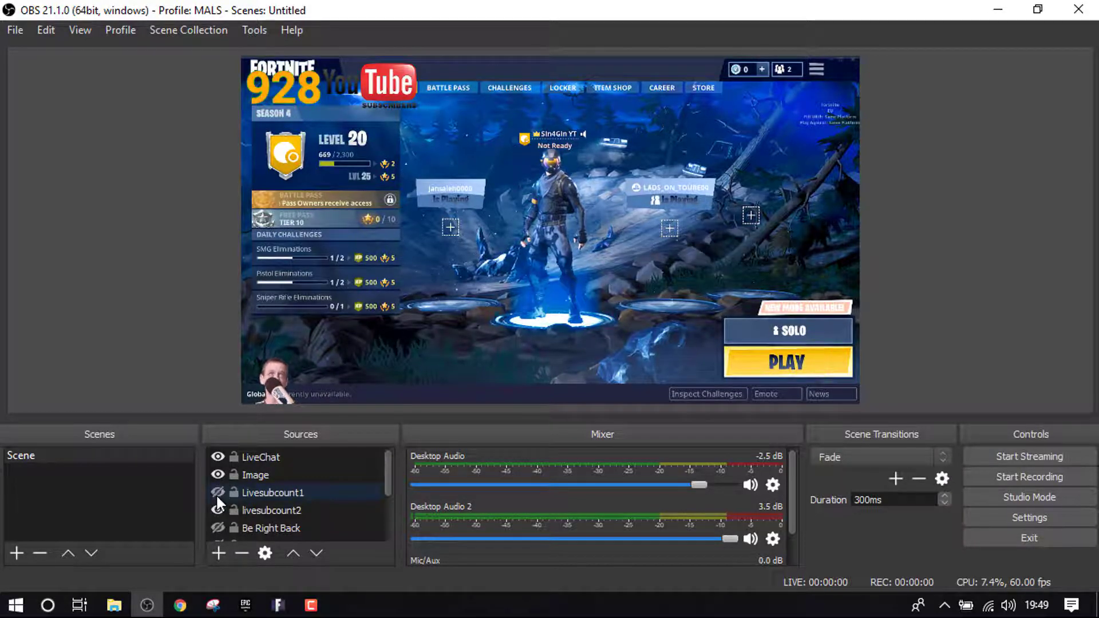
{"action": "left_click", "coordinate": [216, 493]}
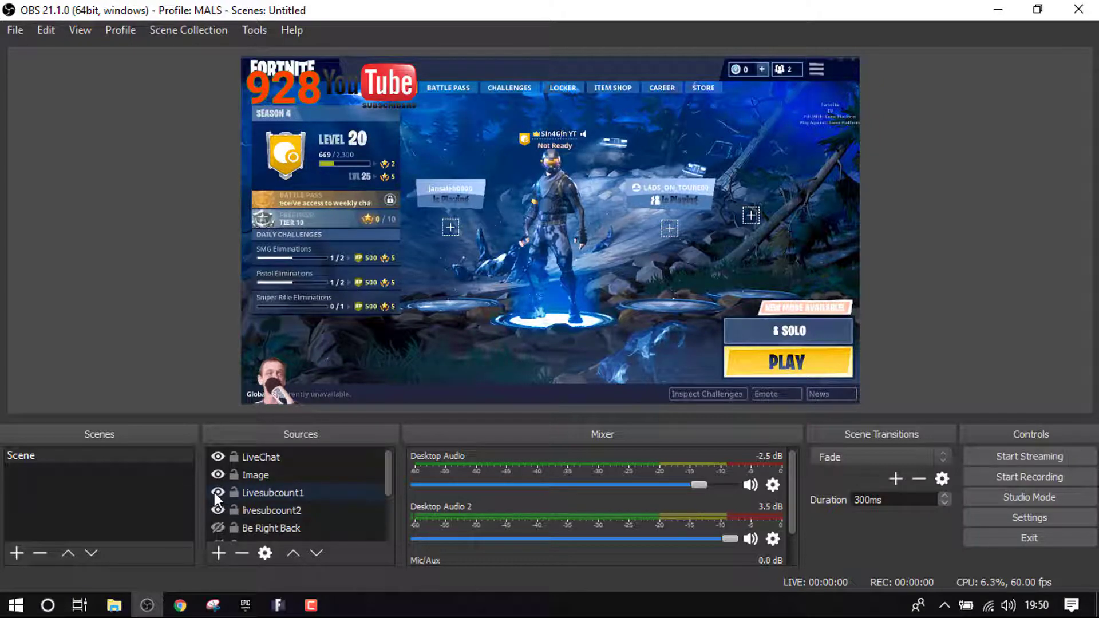
{"action": "left_click", "coordinate": [217, 493]}
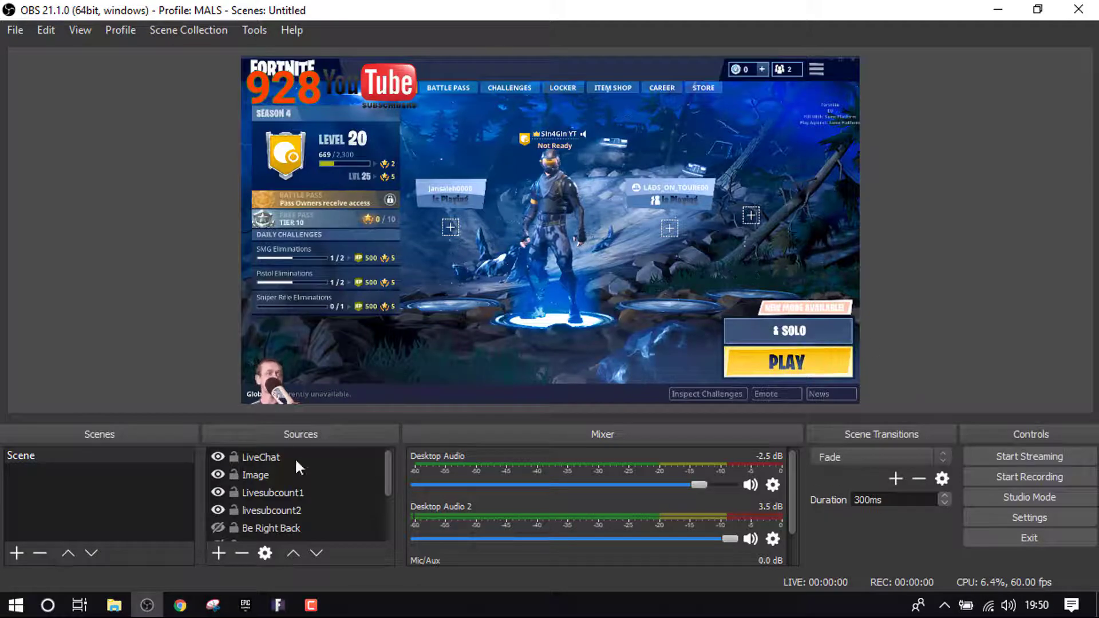
- Switch to Chrome and look up the YouTube username sin4gin on Social Blade
{"action": "left_click", "coordinate": [180, 605]}
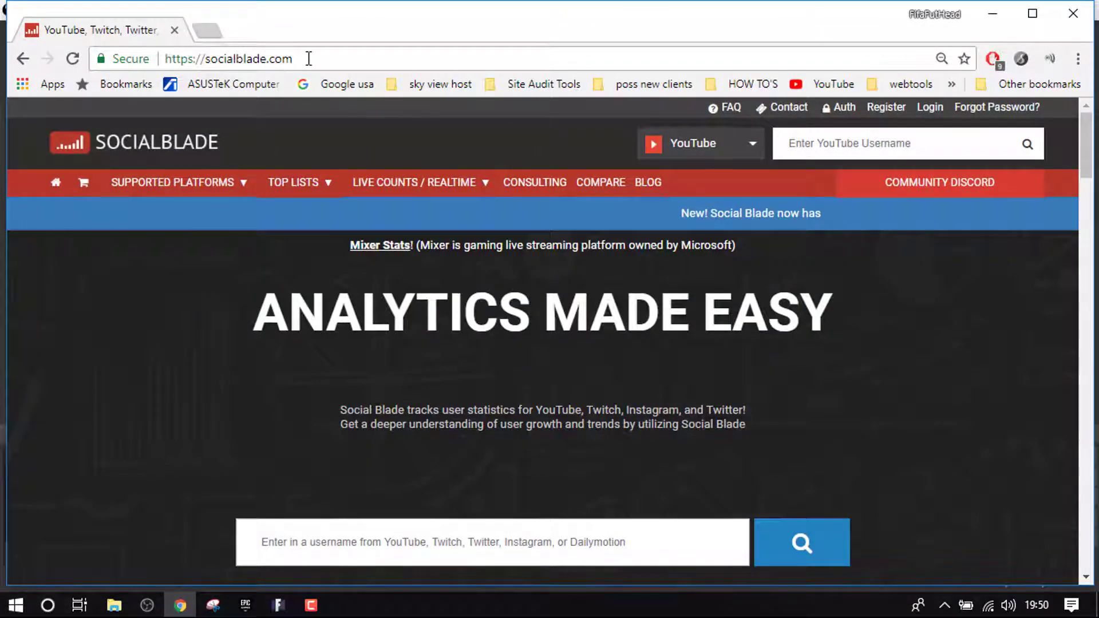
{"action": "left_click_drag", "start_coordinate": [308, 59], "coordinate": [112, 74]}
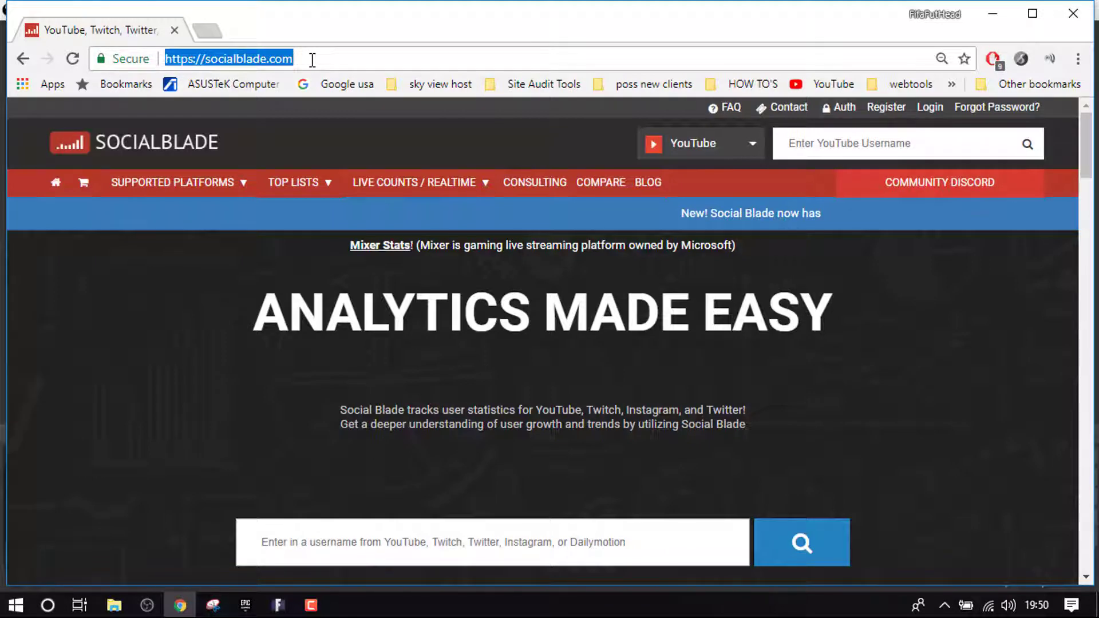
{"action": "left_click", "coordinate": [809, 151]}
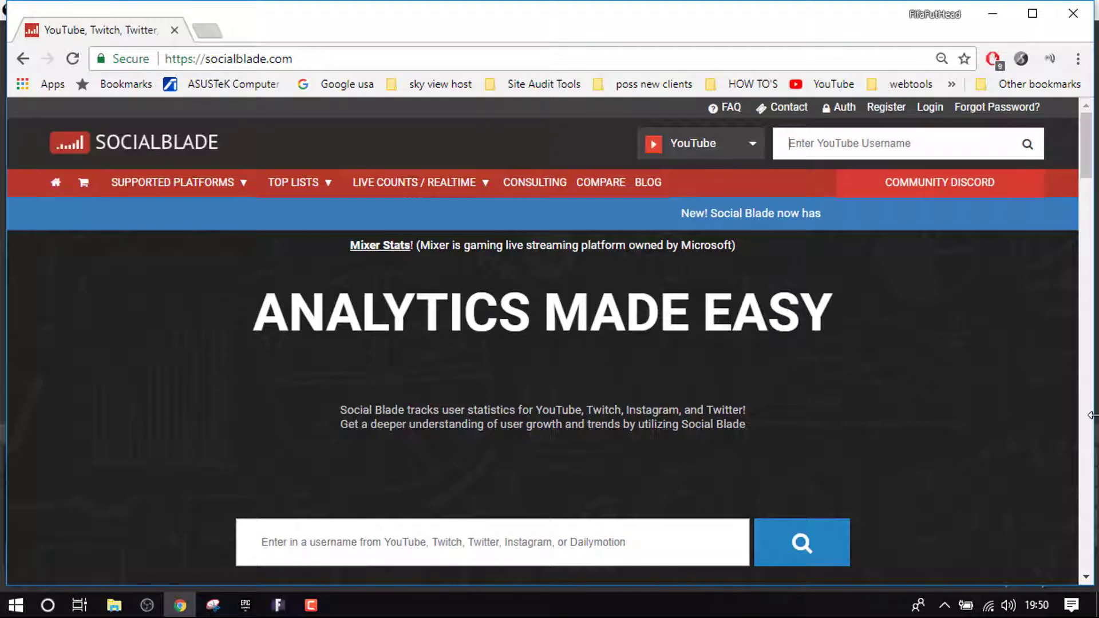
{"action": "type", "text": "si"}
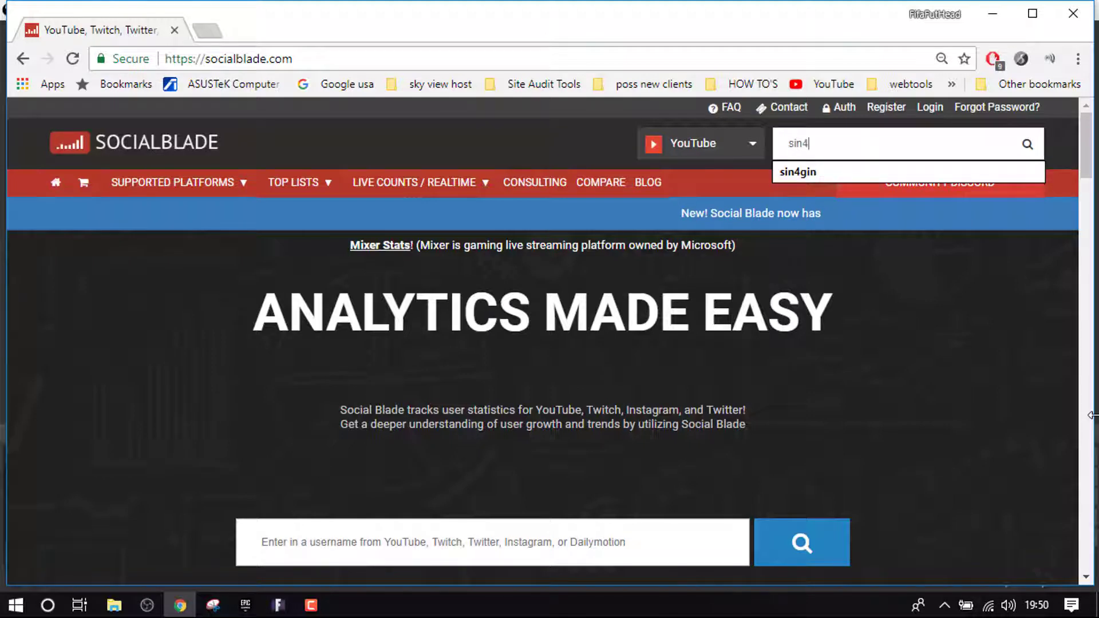
{"action": "type", "text": "n4"}
{"action": "key", "text": "Down"}
{"action": "key", "text": "Return"}
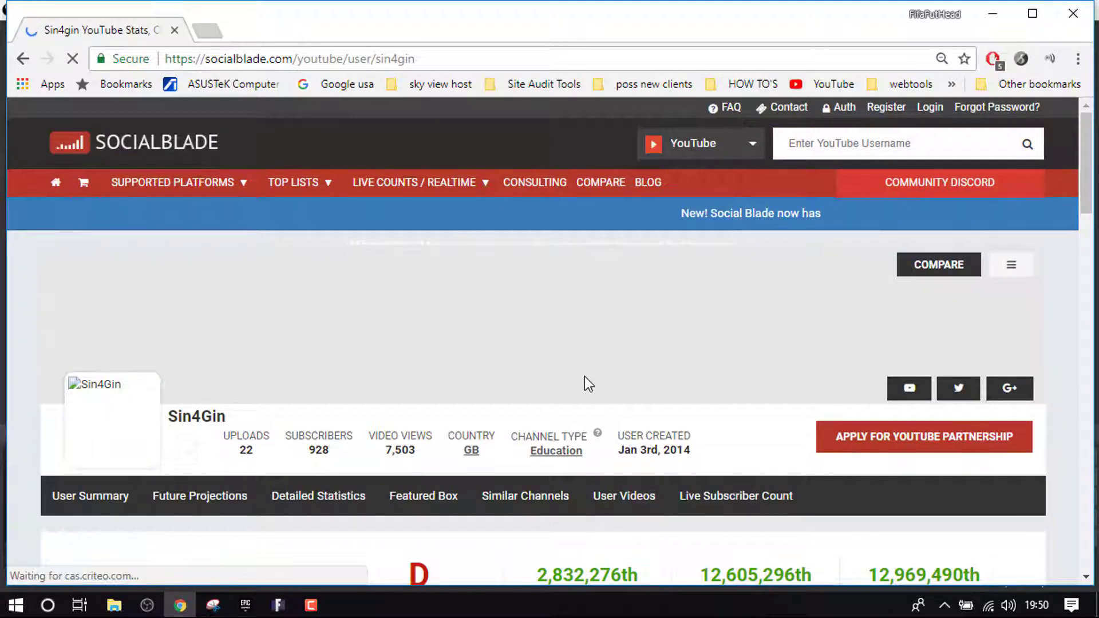
- Open the channel's Live Subscriber Count page and copy its web address
{"action": "scroll", "coordinate": [584, 377], "scroll_direction": "down", "scroll_amount": 1}
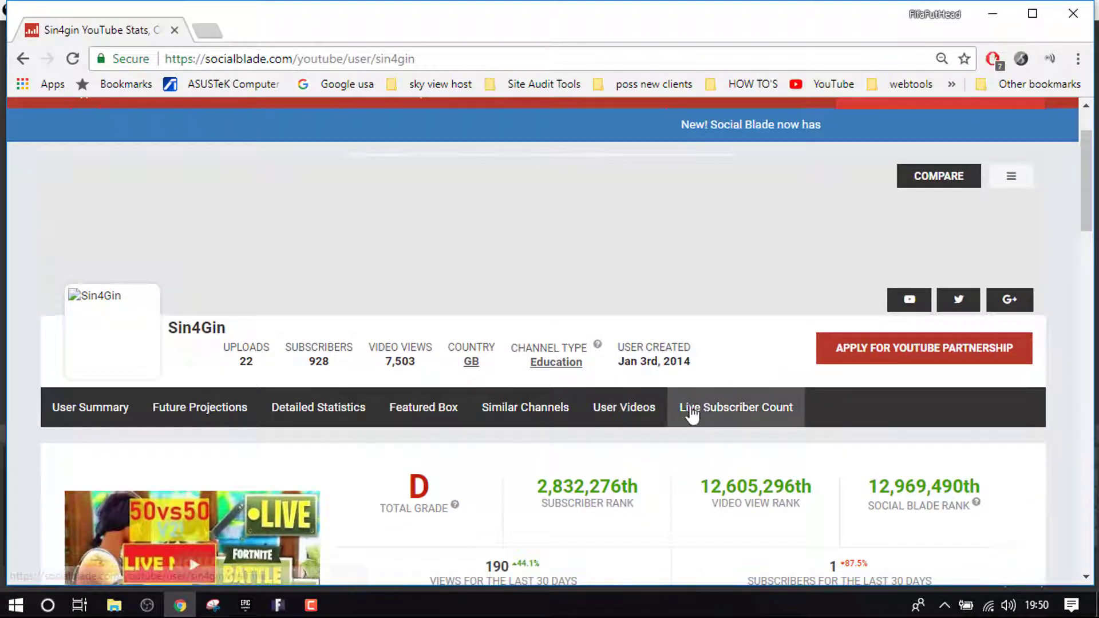
{"action": "left_click", "coordinate": [743, 413]}
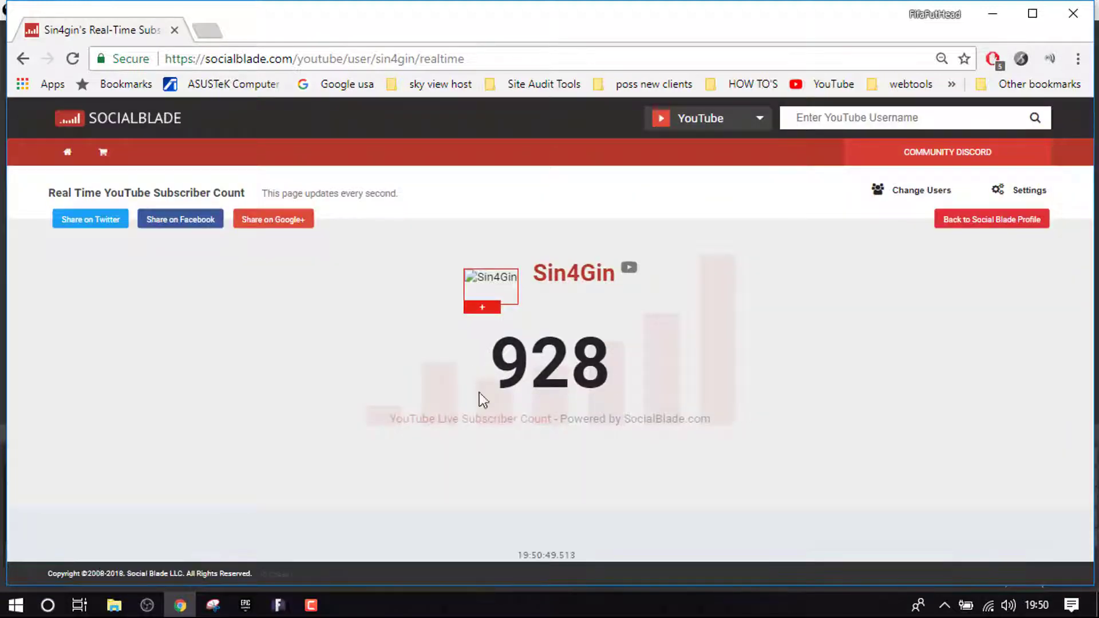
{"action": "left_click", "coordinate": [355, 58]}
{"action": "right_click", "coordinate": [358, 59]}
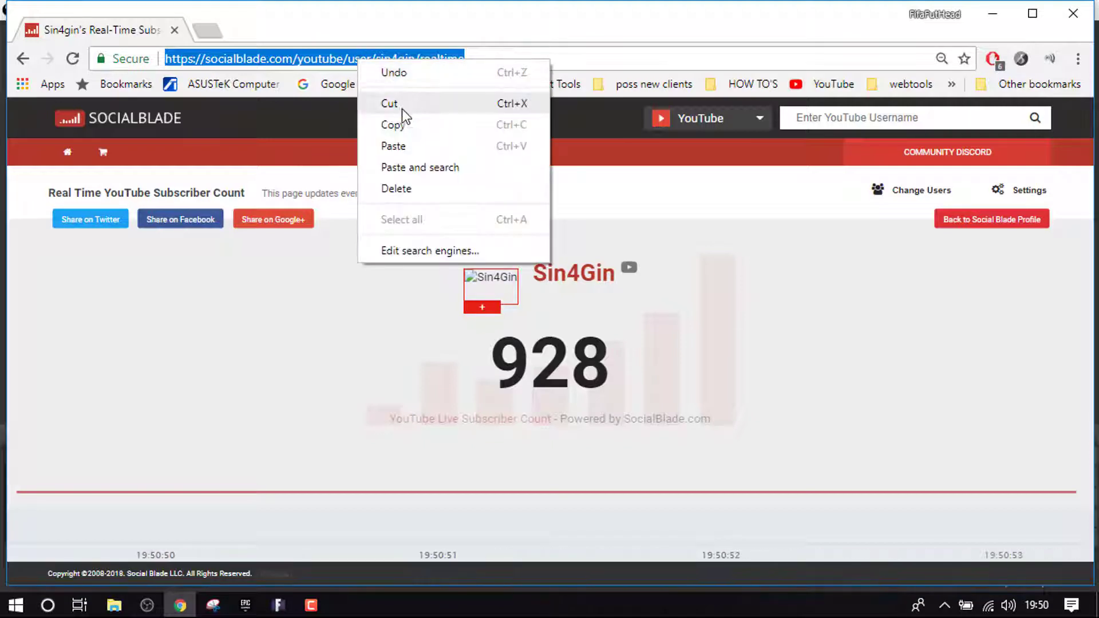
{"action": "left_click", "coordinate": [392, 124]}
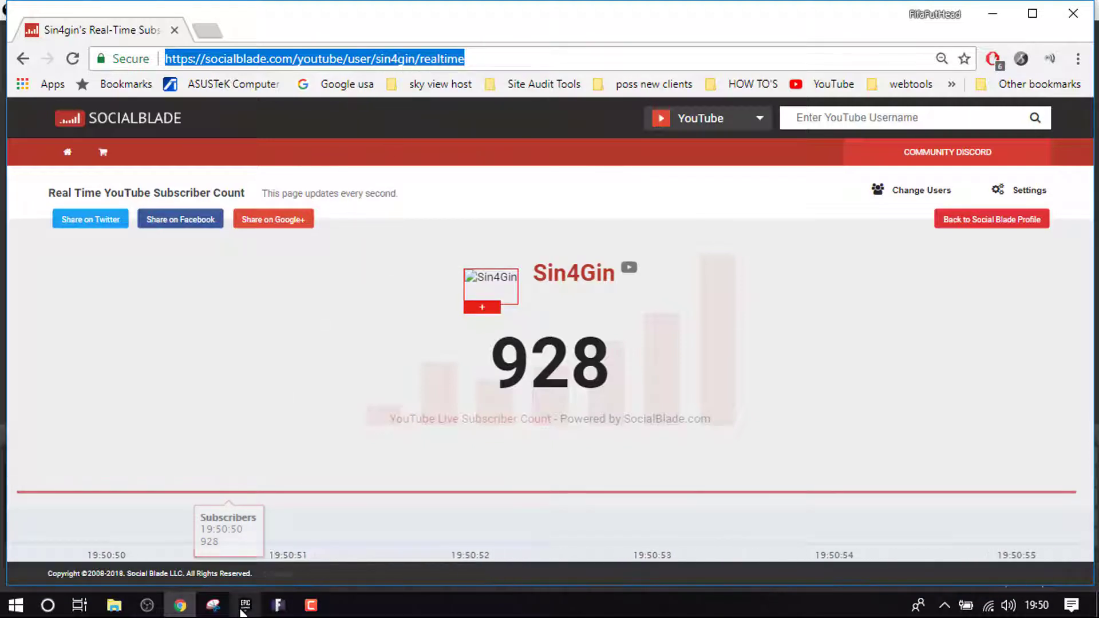
- Switch to OBS and hide the Livesubcount1 and livesubcount2 sources
{"action": "left_click", "coordinate": [150, 607]}
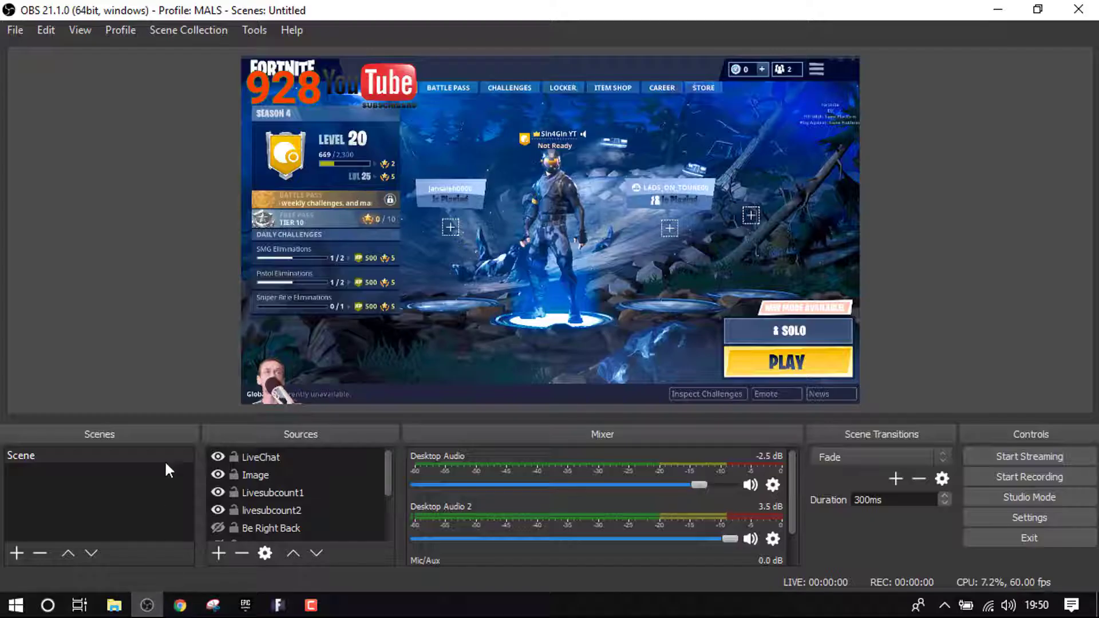
{"action": "left_click", "coordinate": [216, 491]}
{"action": "left_click", "coordinate": [217, 509]}
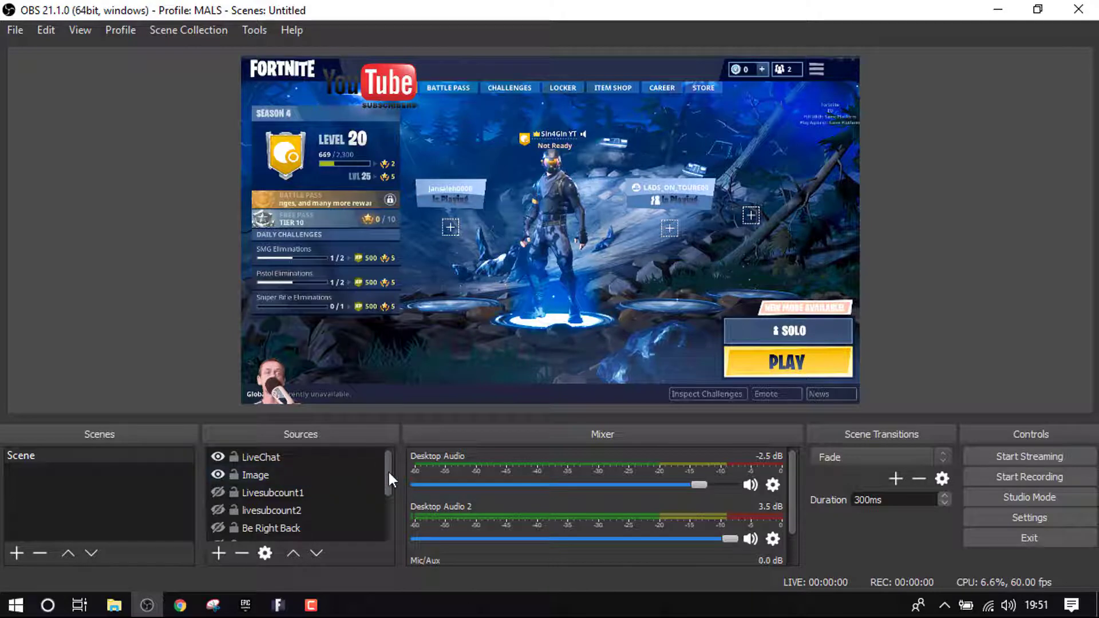
- Add a new Browser source named subcount3 to the scene
{"action": "left_click_drag", "start_coordinate": [389, 472], "coordinate": [390, 513]}
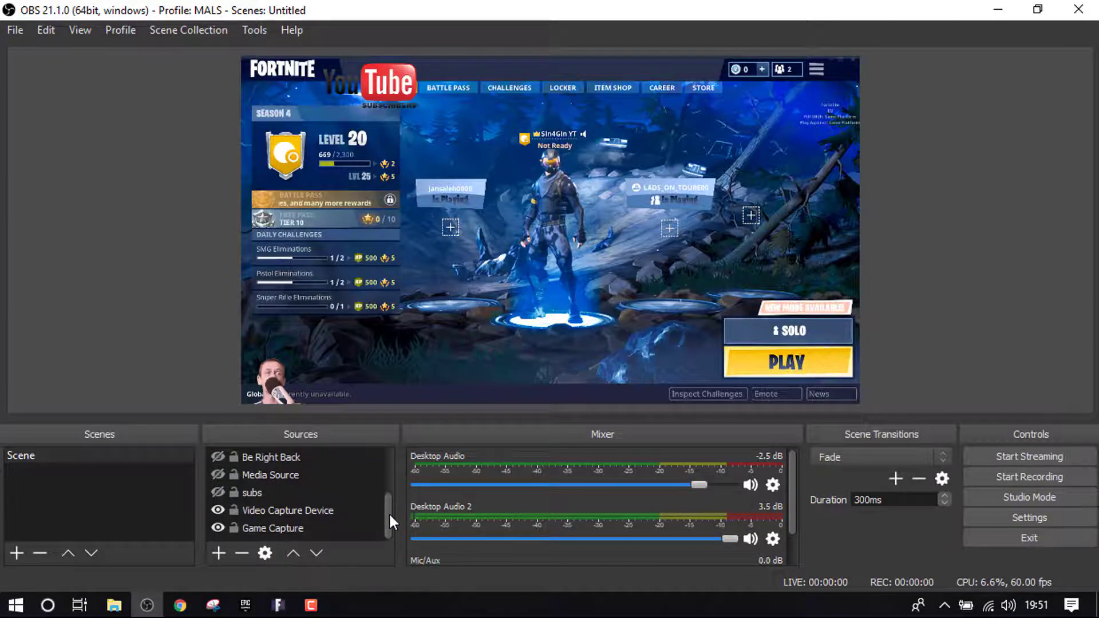
{"action": "left_click", "coordinate": [214, 552]}
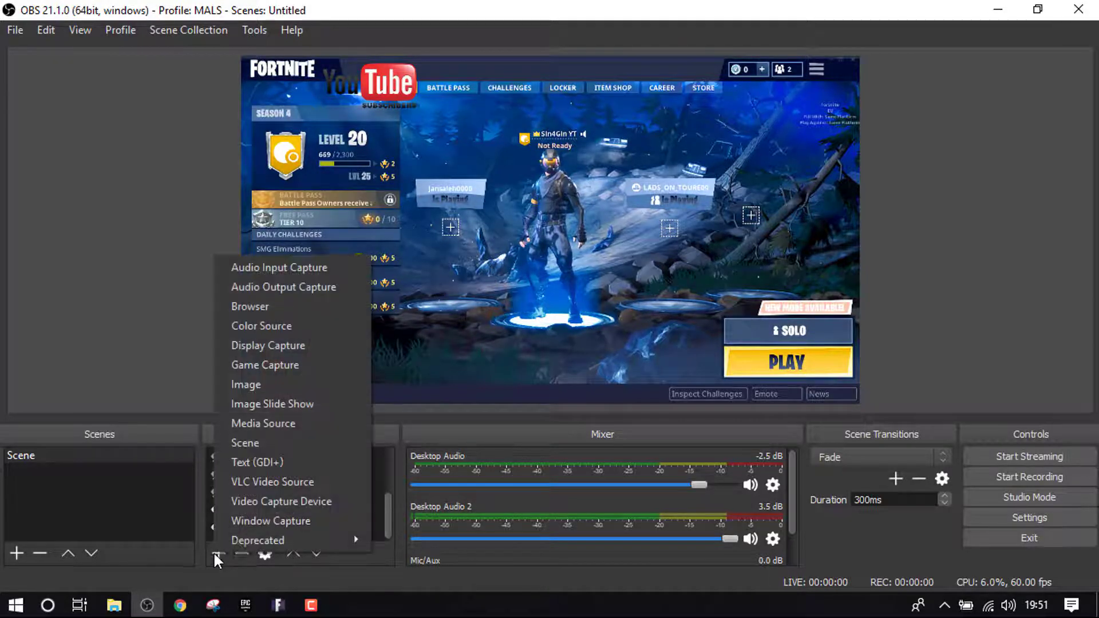
{"action": "left_click", "coordinate": [276, 306]}
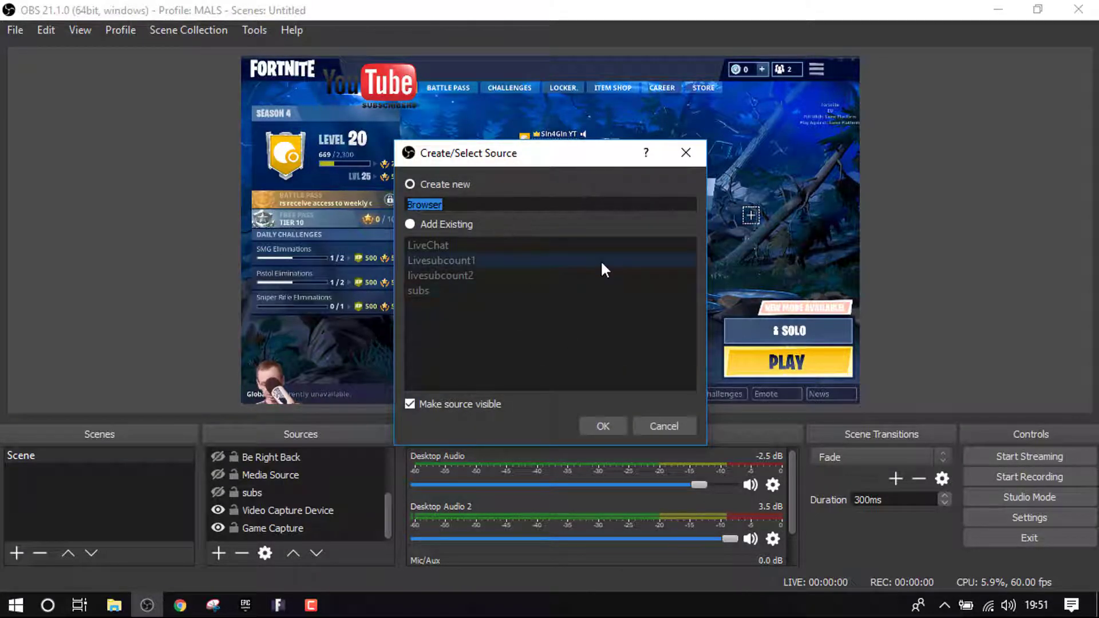
{"action": "type", "text": "subco"}
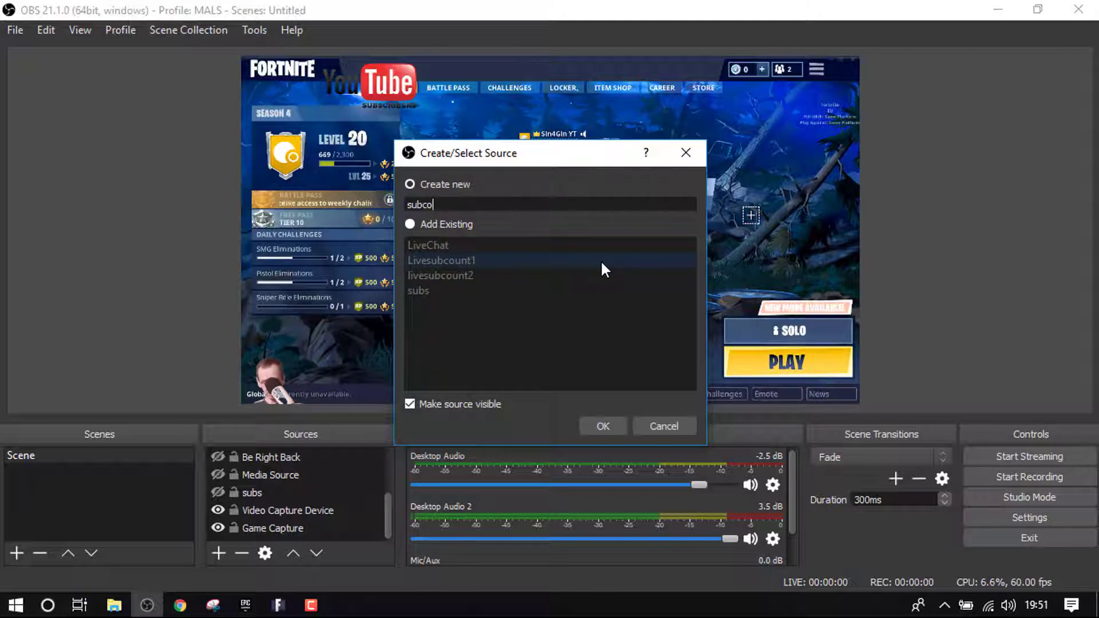
{"action": "type", "text": "unt3"}
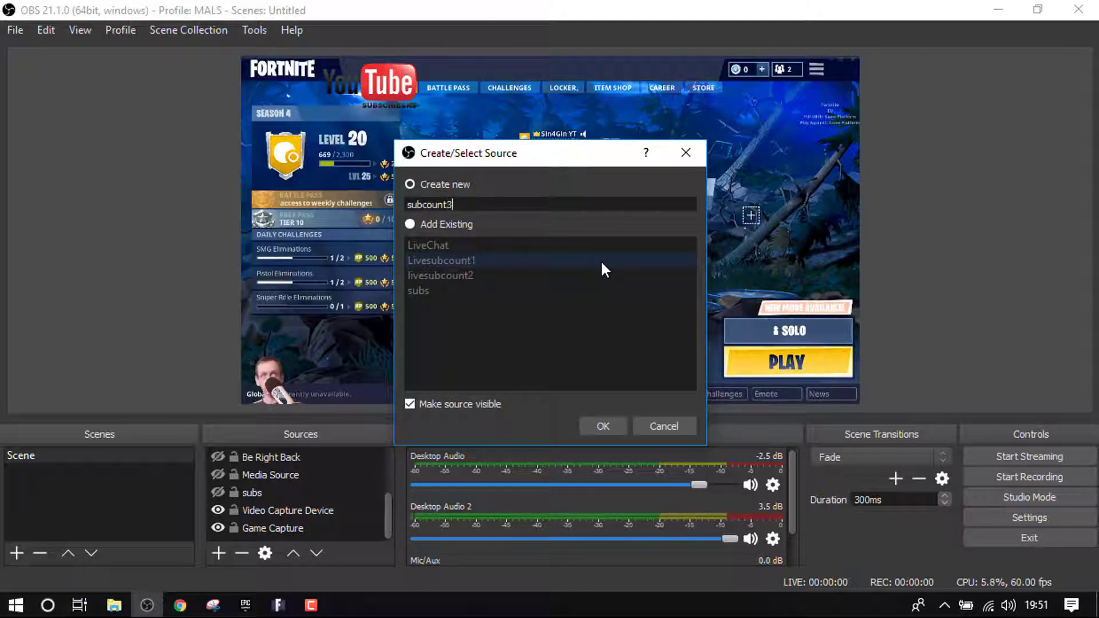
{"action": "left_click", "coordinate": [603, 427]}
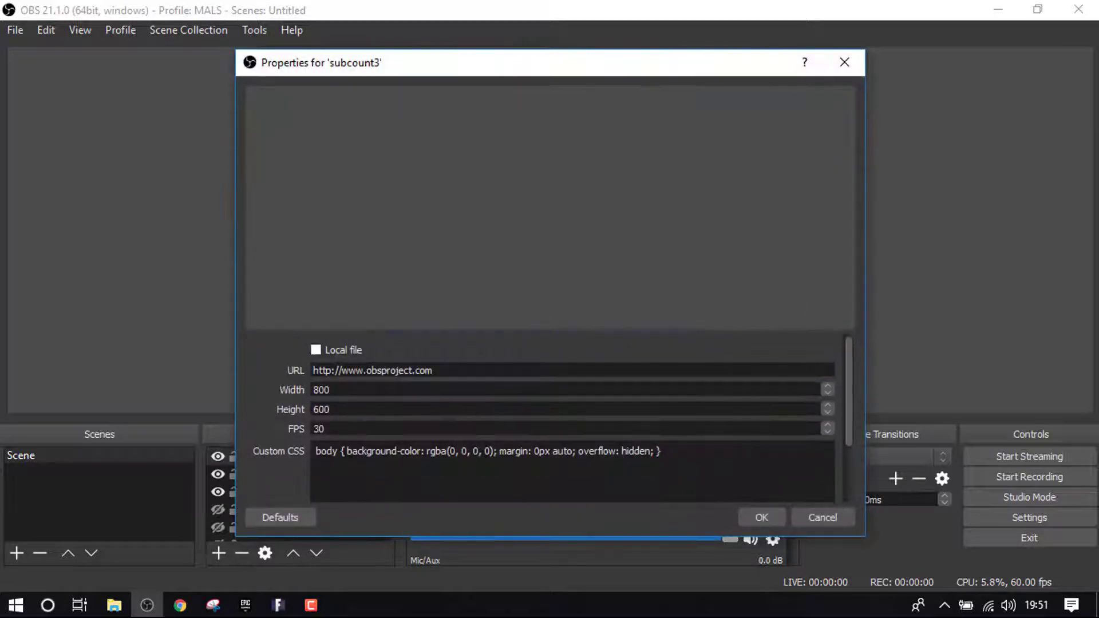
{"action": "left_click_drag", "start_coordinate": [448, 366], "coordinate": [143, 366]}
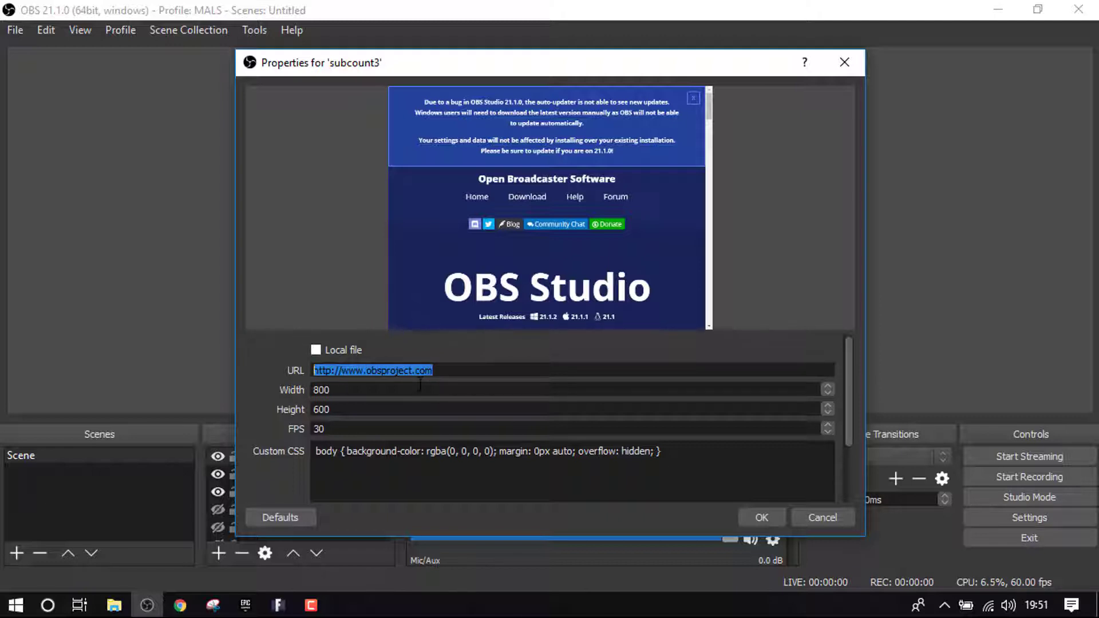
{"action": "key", "text": "ctrl+v"}
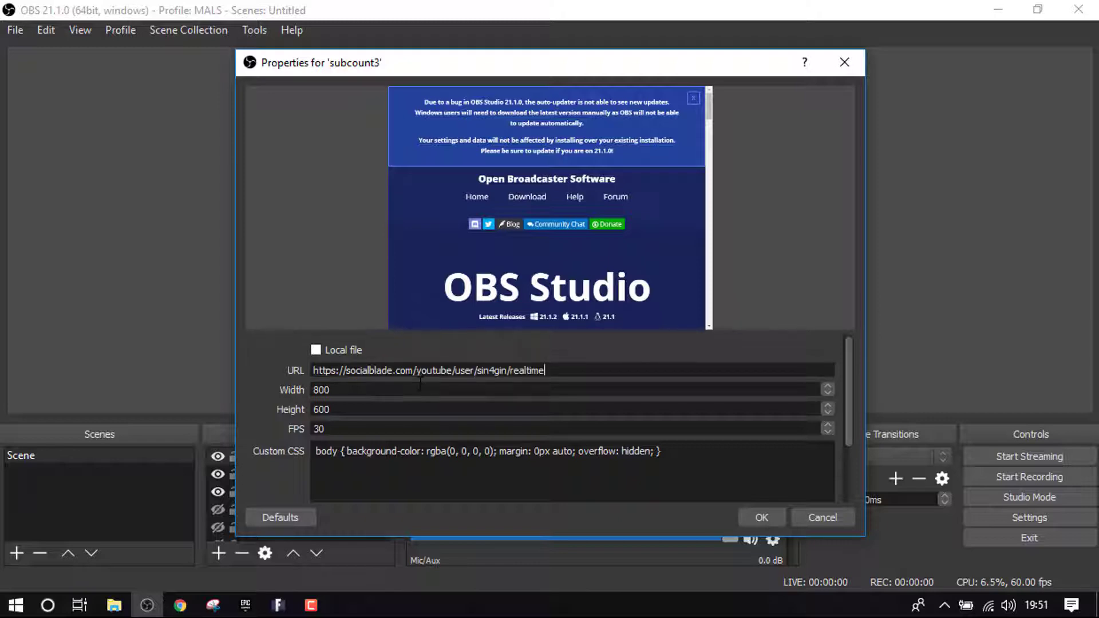
{"action": "left_click", "coordinate": [761, 517]}
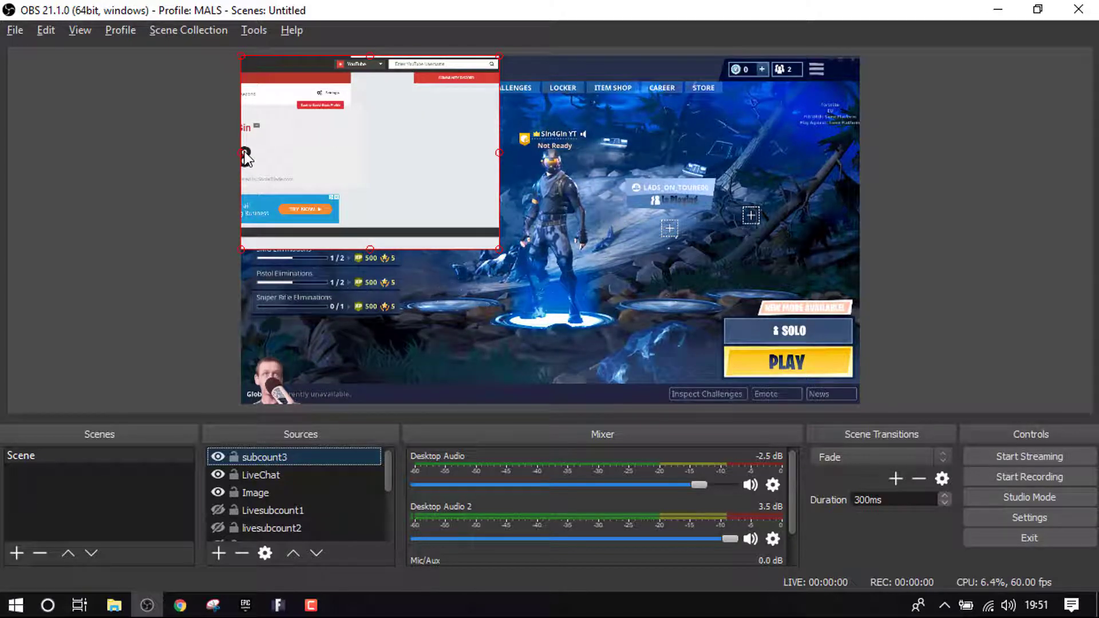
{"action": "mouse_move", "coordinate": [244, 151]}
{"action": "left_mouse_down"}
{"action": "mouse_move", "coordinate": [332, 153]}
{"action": "mouse_move", "coordinate": [241, 158]}
{"action": "left_mouse_up"}
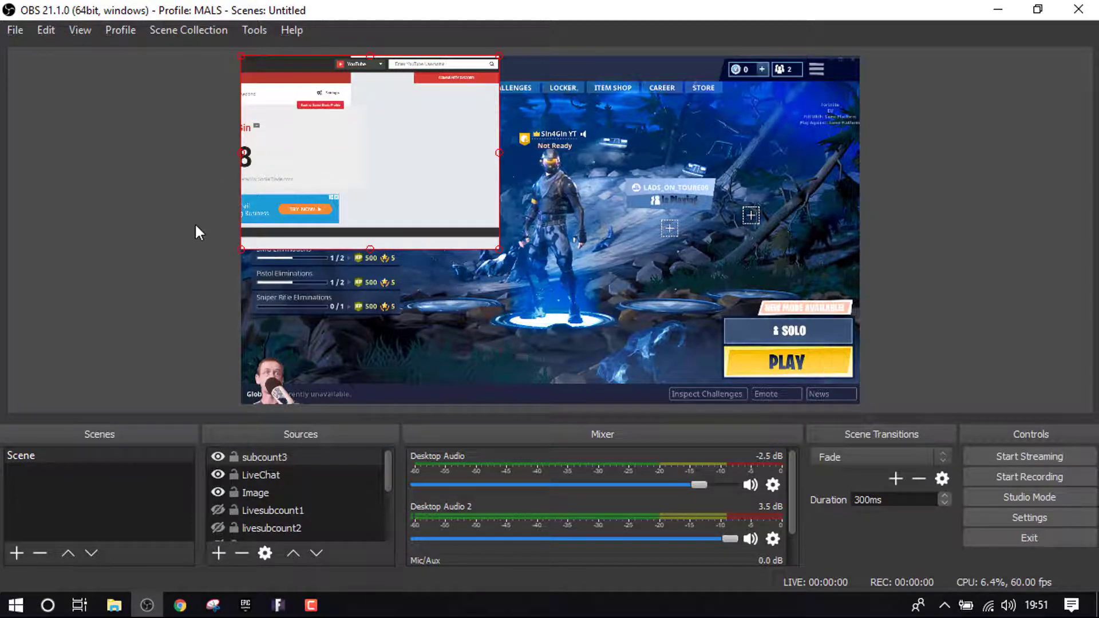
{"action": "left_click", "coordinate": [386, 470]}
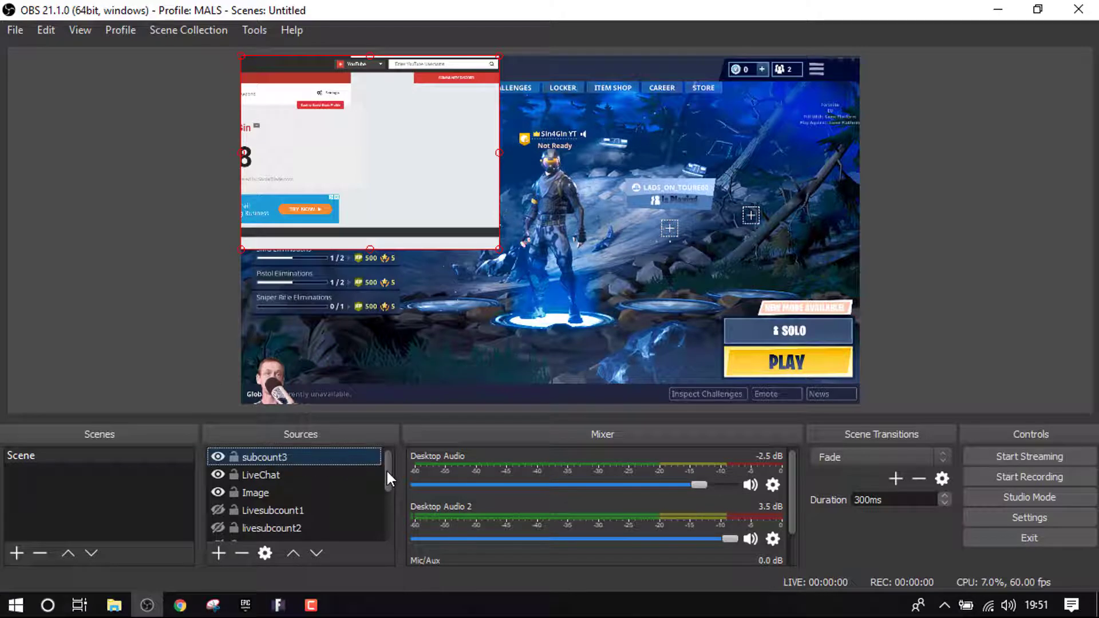
{"action": "mouse_move", "coordinate": [387, 469]}
{"action": "left_mouse_down"}
{"action": "mouse_move", "coordinate": [389, 514]}
{"action": "mouse_move", "coordinate": [390, 458]}
{"action": "left_mouse_up"}
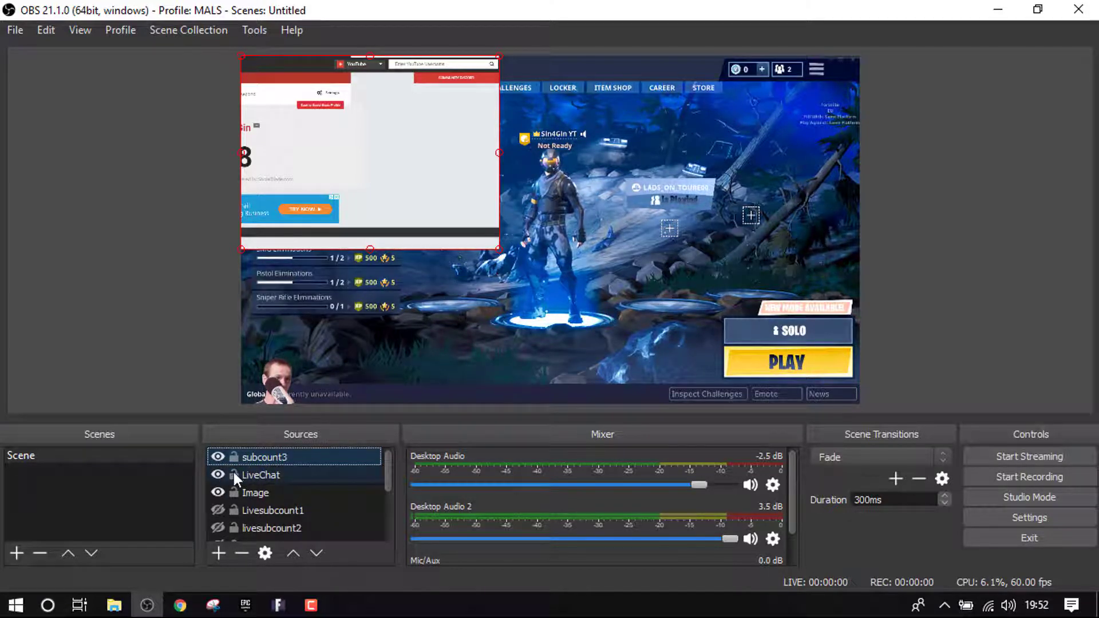
- Copy the entire custom CSS from the Livesubcount1 source's properties and close them
{"action": "left_click", "coordinate": [273, 506]}
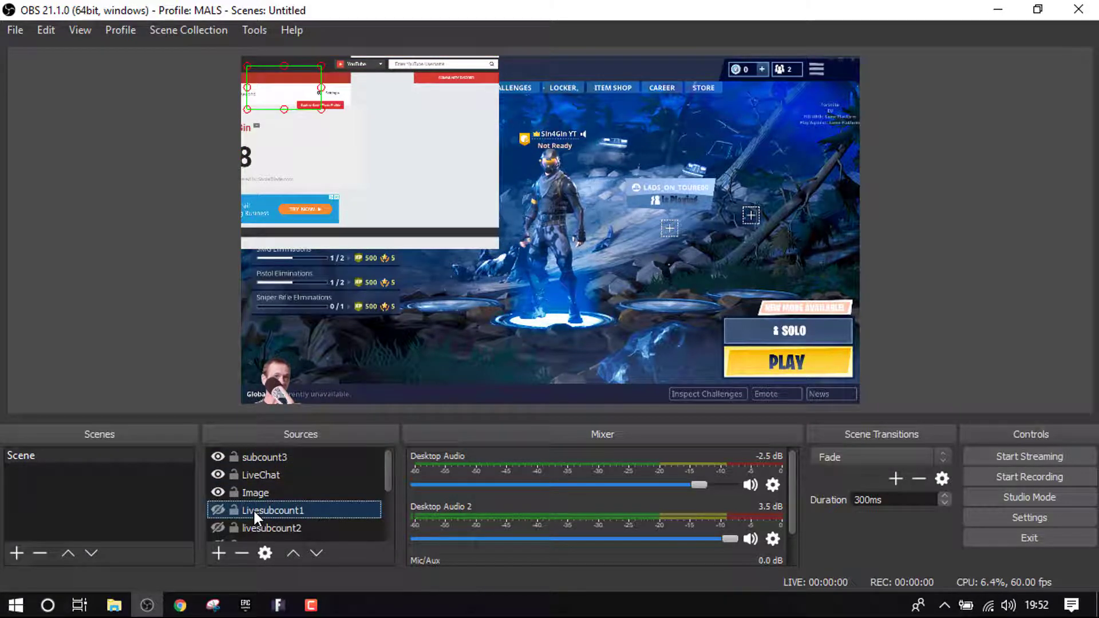
{"action": "double_click", "coordinate": [253, 509]}
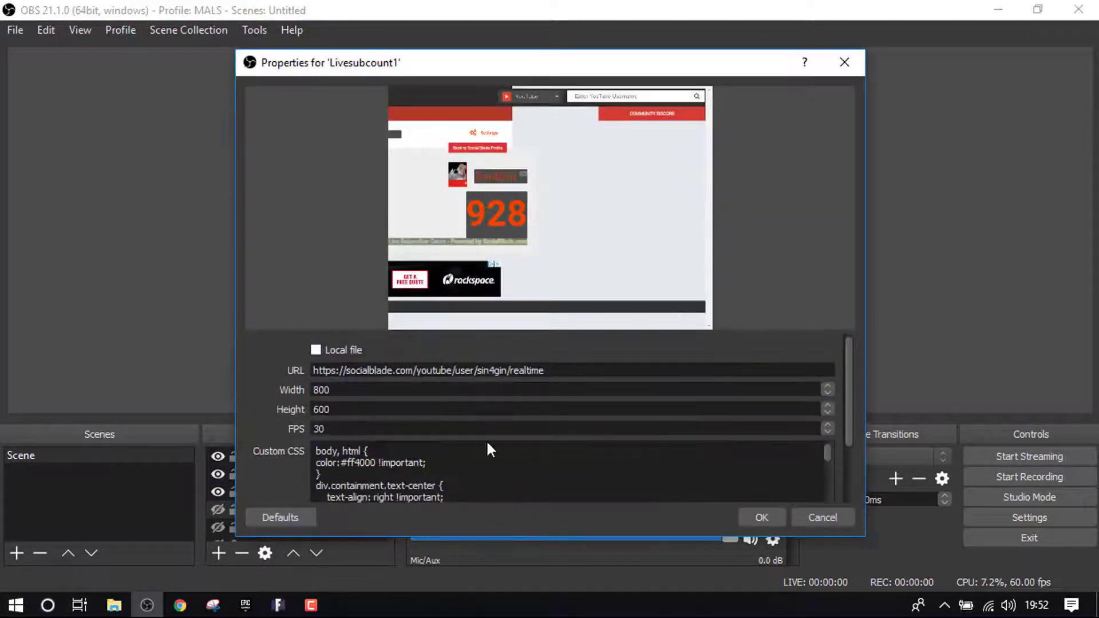
{"action": "left_click_drag", "start_coordinate": [316, 451], "coordinate": [488, 462]}
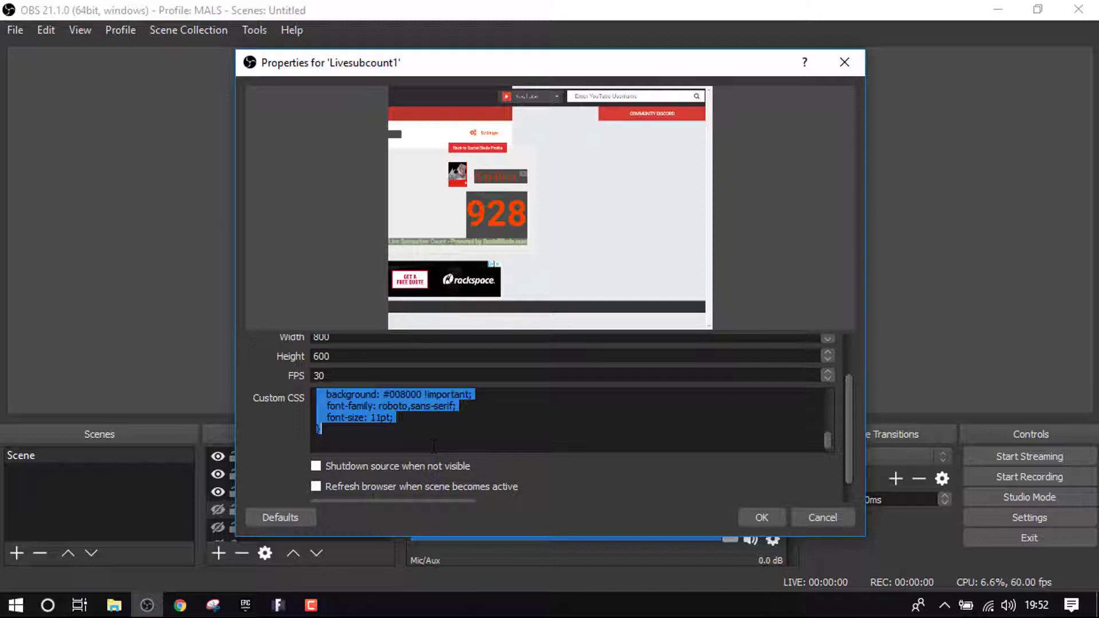
{"action": "left_click", "coordinate": [771, 518]}
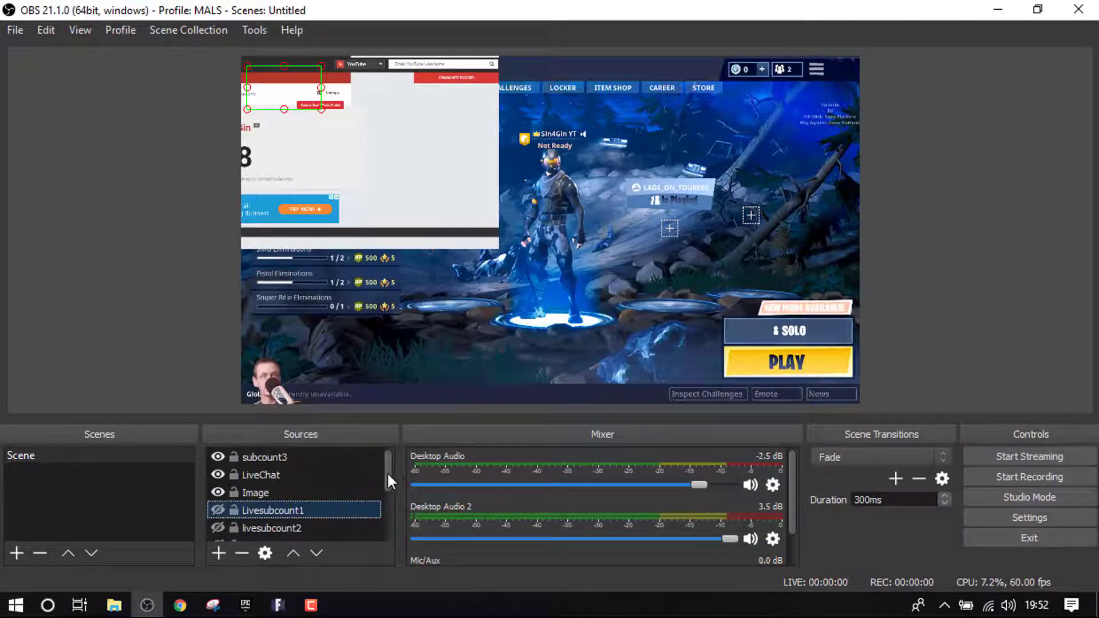
- Replace the subcount3 source's custom CSS with the copied Livesubcount1 CSS and accept its properties
{"action": "left_click", "coordinate": [267, 458]}
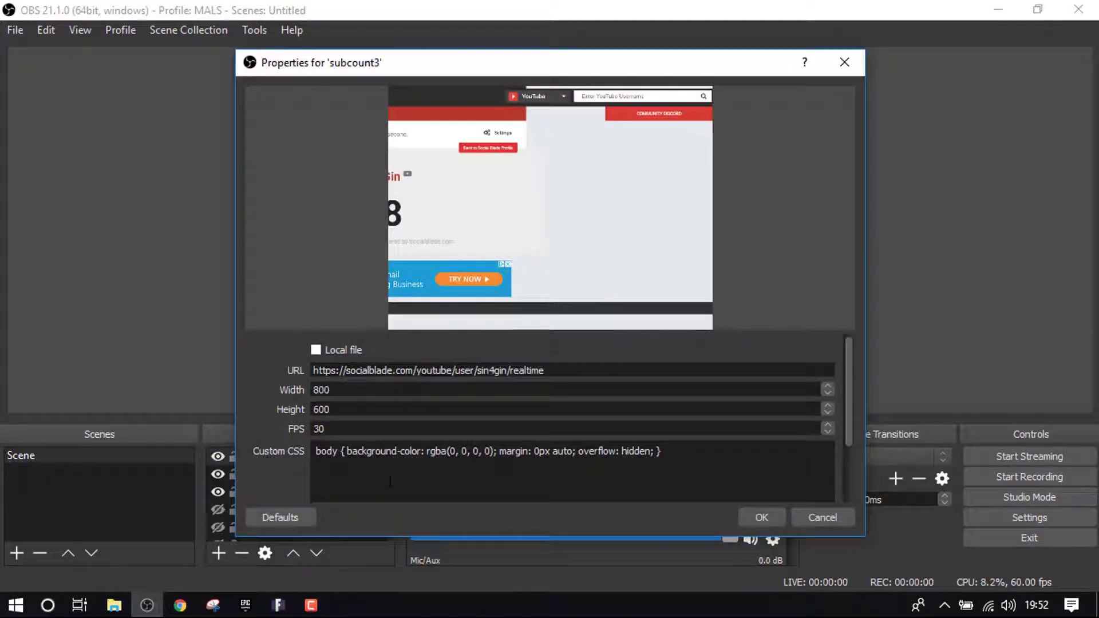
{"action": "key", "text": "ctrl+a"}
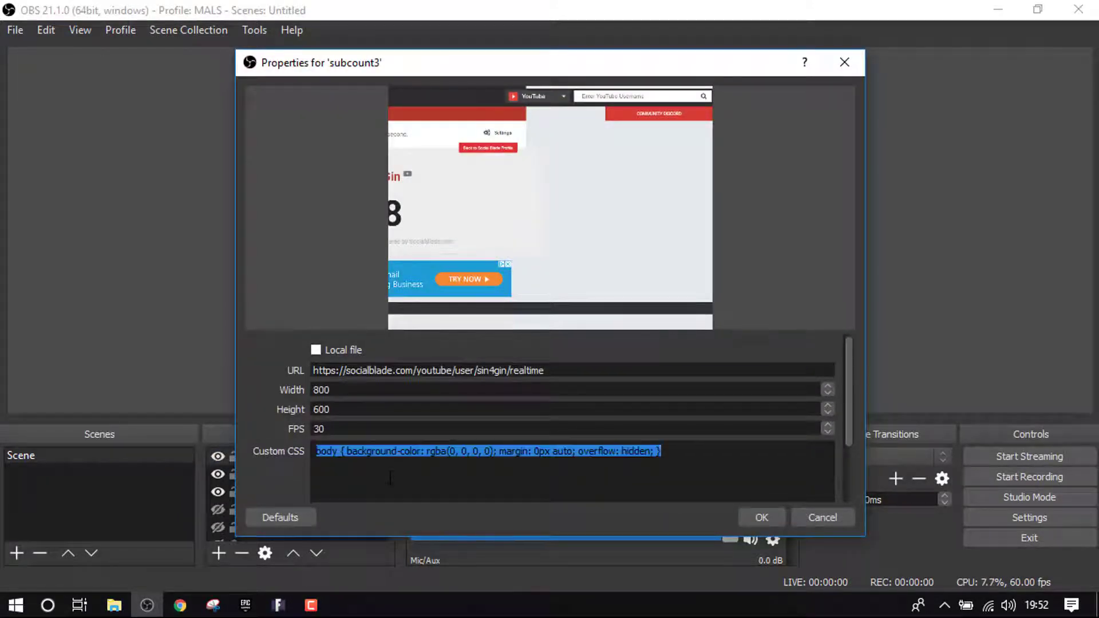
{"action": "key", "text": "ctrl+v"}
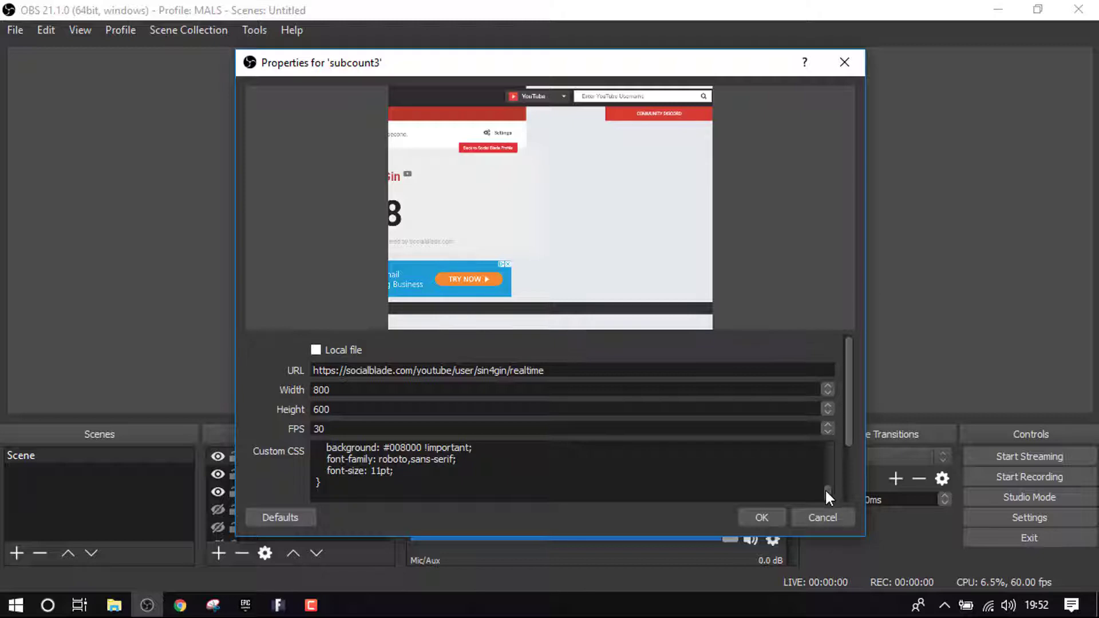
{"action": "left_click_drag", "start_coordinate": [826, 484], "coordinate": [826, 448]}
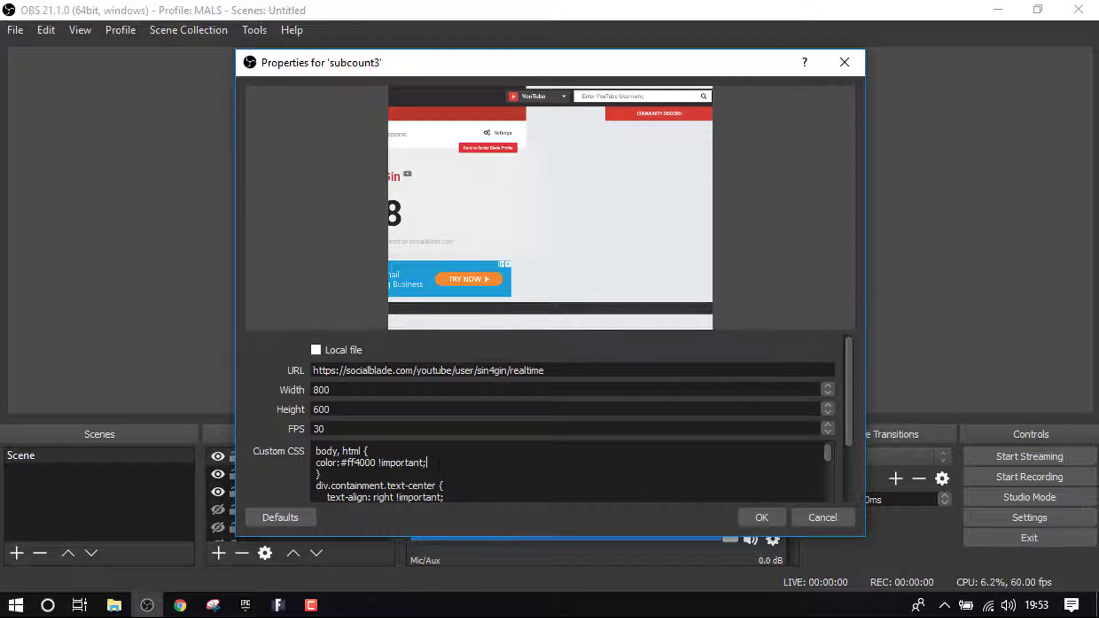
{"action": "left_click", "coordinate": [744, 518]}
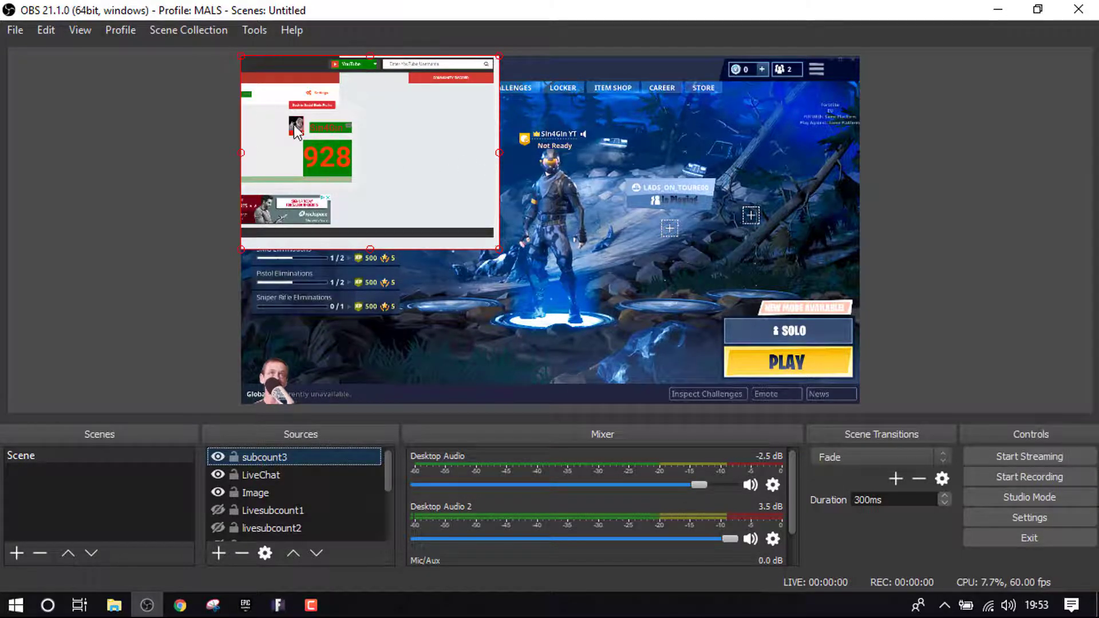
- Crop the subcount3 source down to the green-backed subscriber number and place it, enlarged, over the upper-left part of the scene
{"action": "right_click", "coordinate": [356, 145]}
{"action": "left_click_drag", "start_coordinate": [356, 146], "coordinate": [531, 183]}
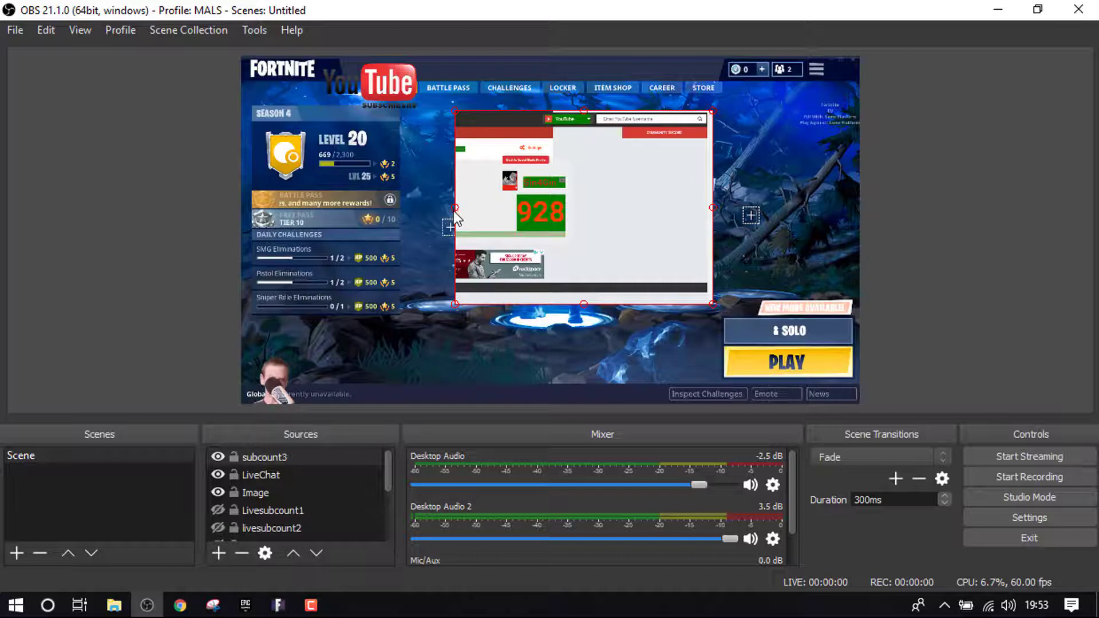
{"action": "key", "text": "alt"}
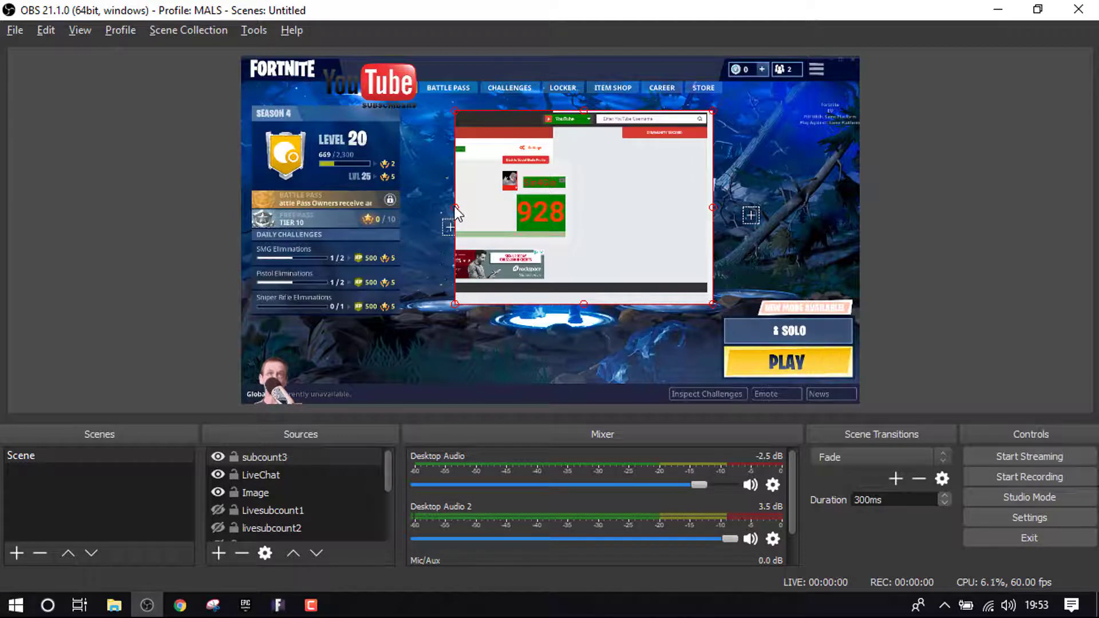
{"action": "left_click_drag", "start_coordinate": [453, 206], "coordinate": [518, 209]}
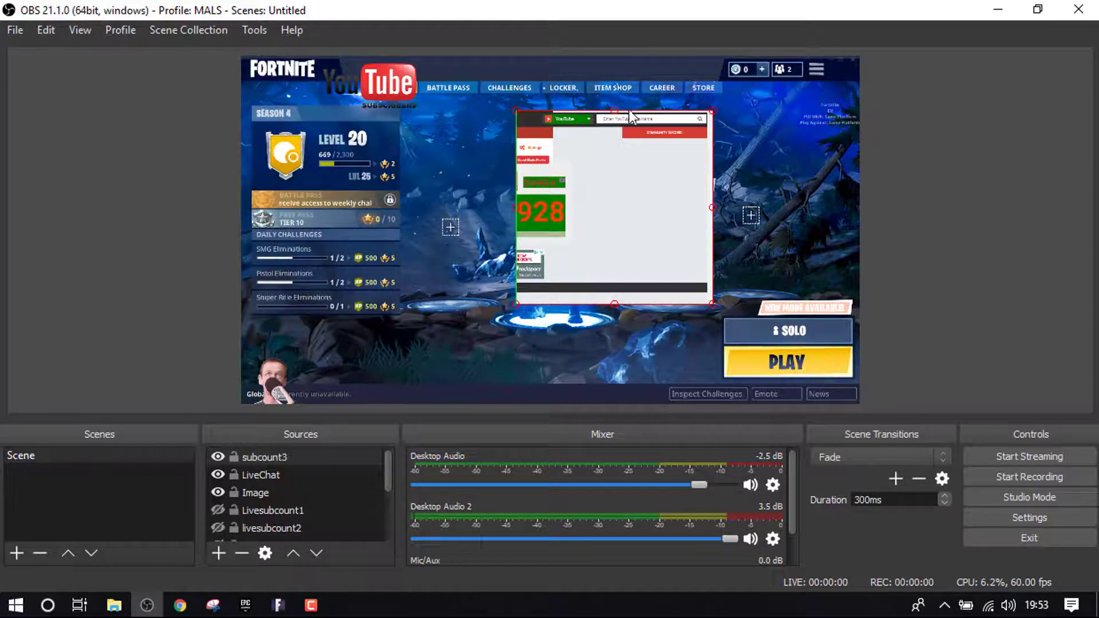
{"action": "left_click_drag", "start_coordinate": [616, 117], "coordinate": [587, 203]}
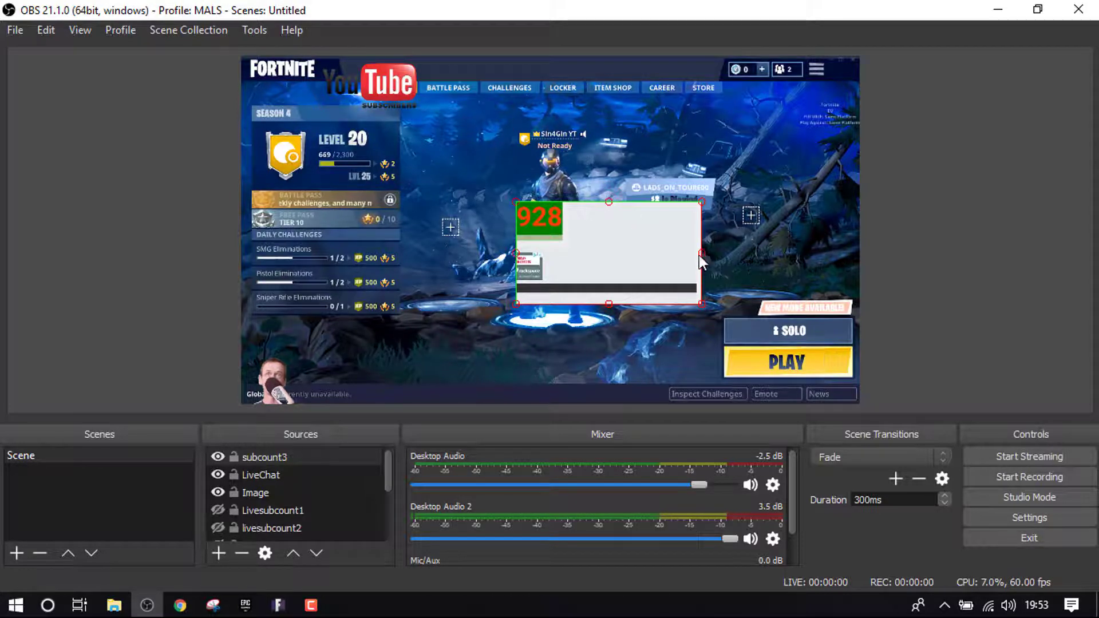
{"action": "left_click_drag", "start_coordinate": [700, 253], "coordinate": [571, 259]}
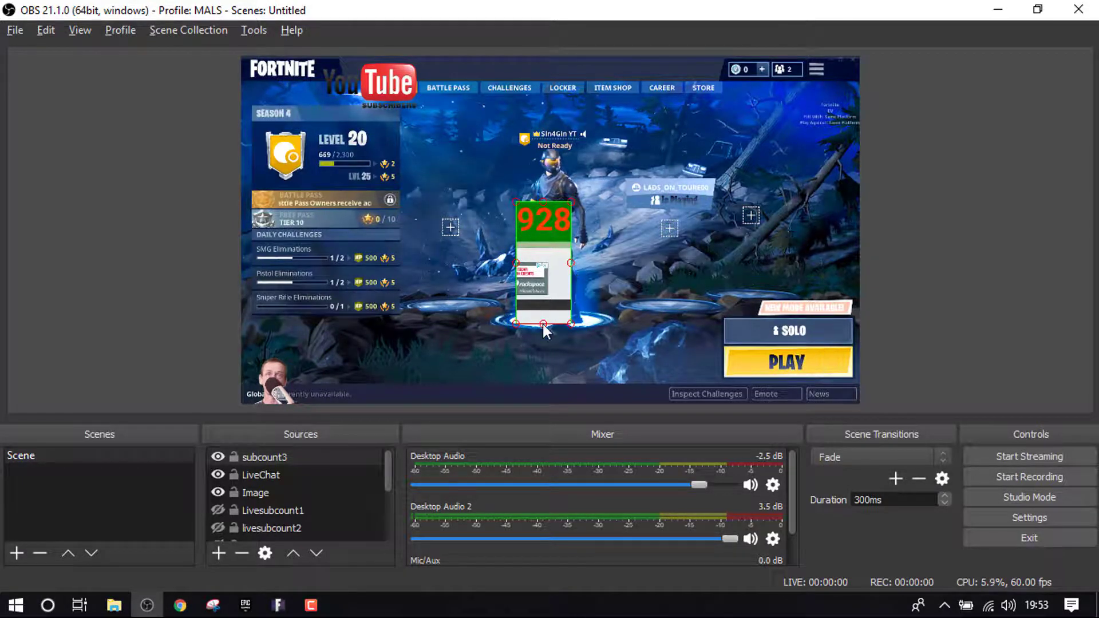
{"action": "left_click_drag", "start_coordinate": [544, 326], "coordinate": [451, 148]}
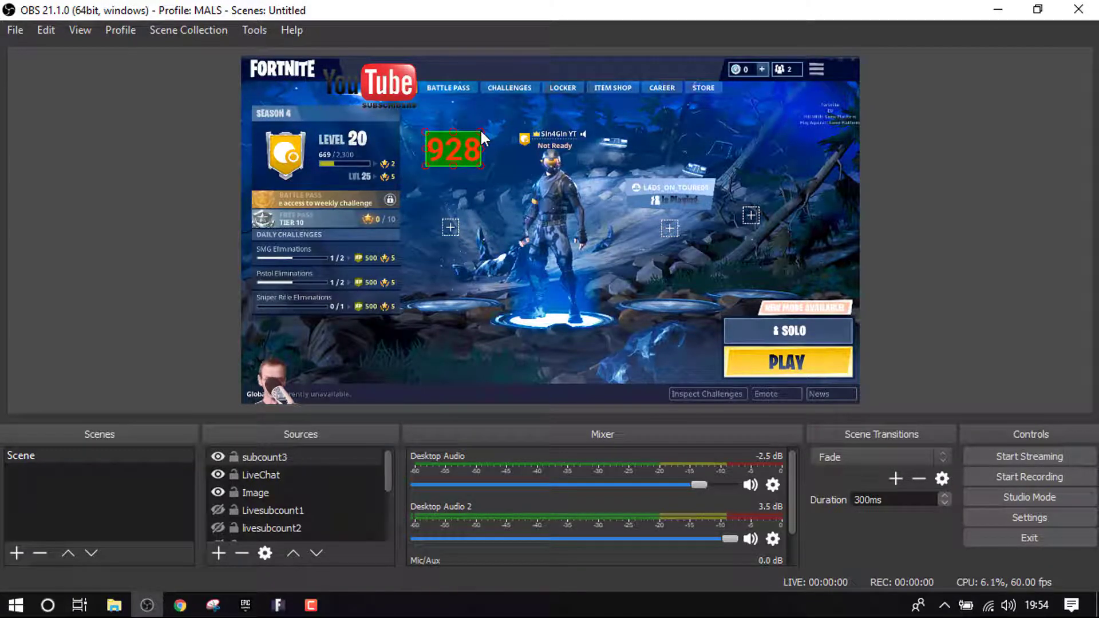
{"action": "left_click_drag", "start_coordinate": [479, 128], "coordinate": [296, 126]}
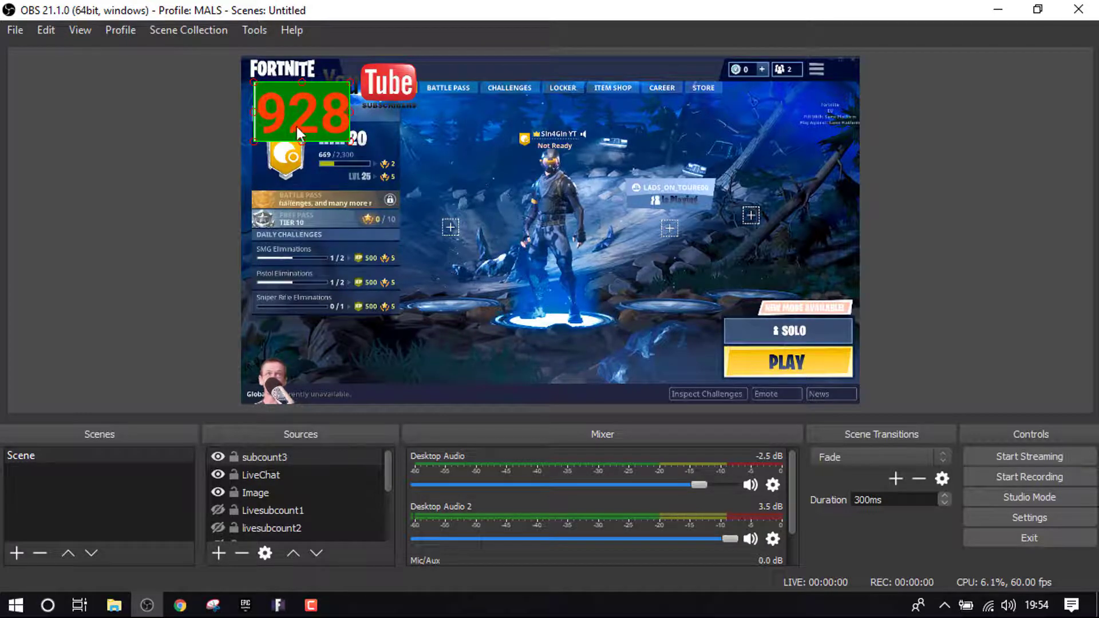
- Add a Chroma Key effect filter with its default name to the subcount3 source
{"action": "right_click", "coordinate": [255, 455]}
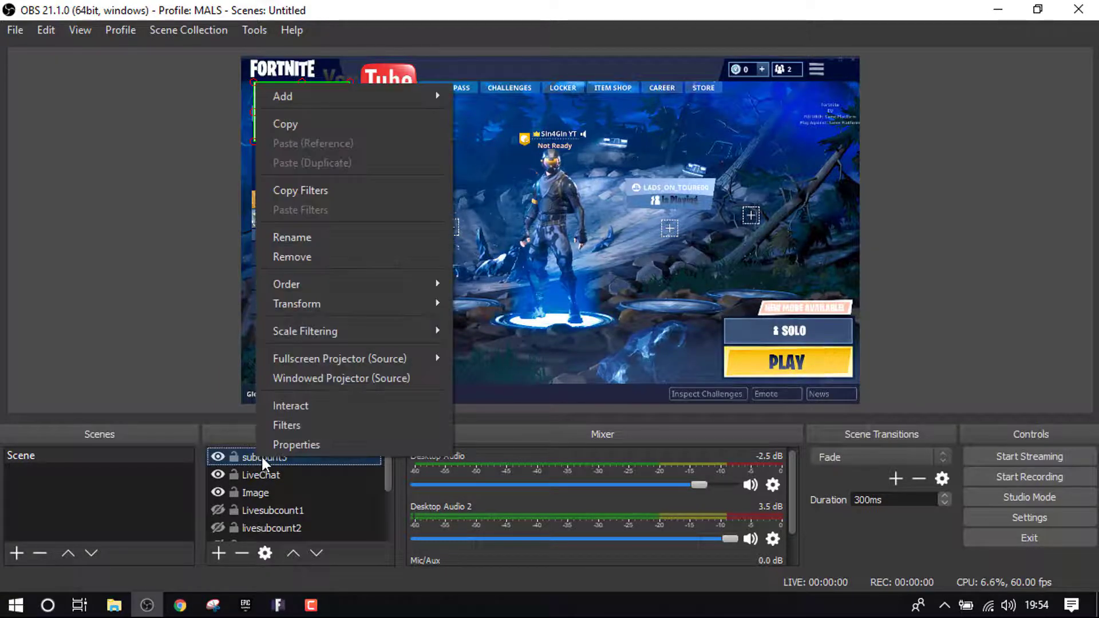
{"action": "left_click", "coordinate": [300, 425]}
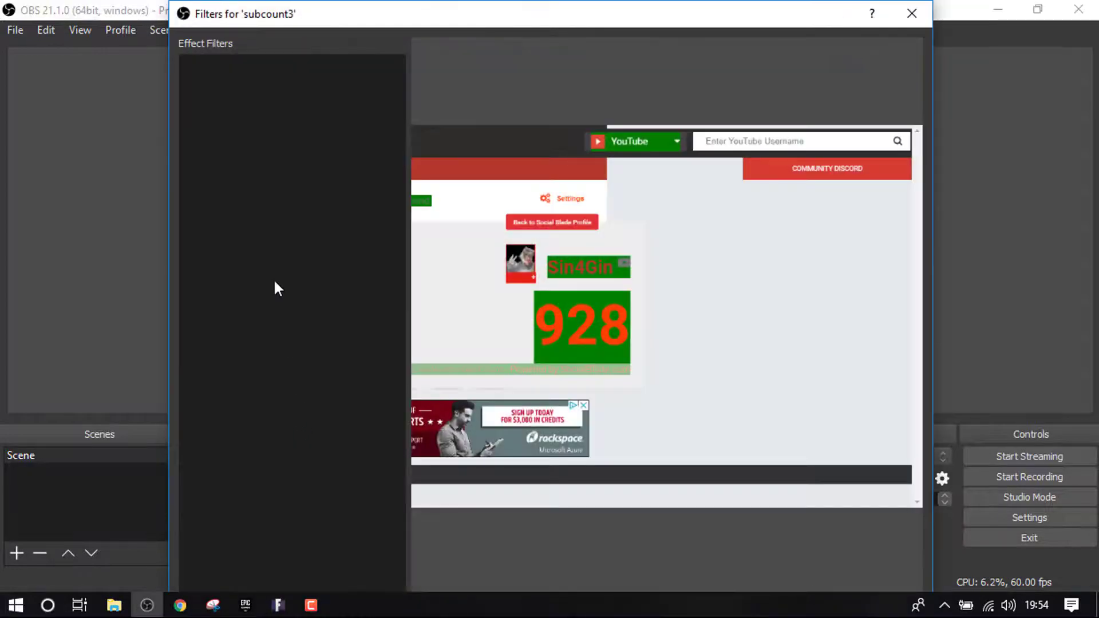
{"action": "right_click", "coordinate": [251, 128]}
{"action": "mouse_move", "coordinate": [288, 141]}
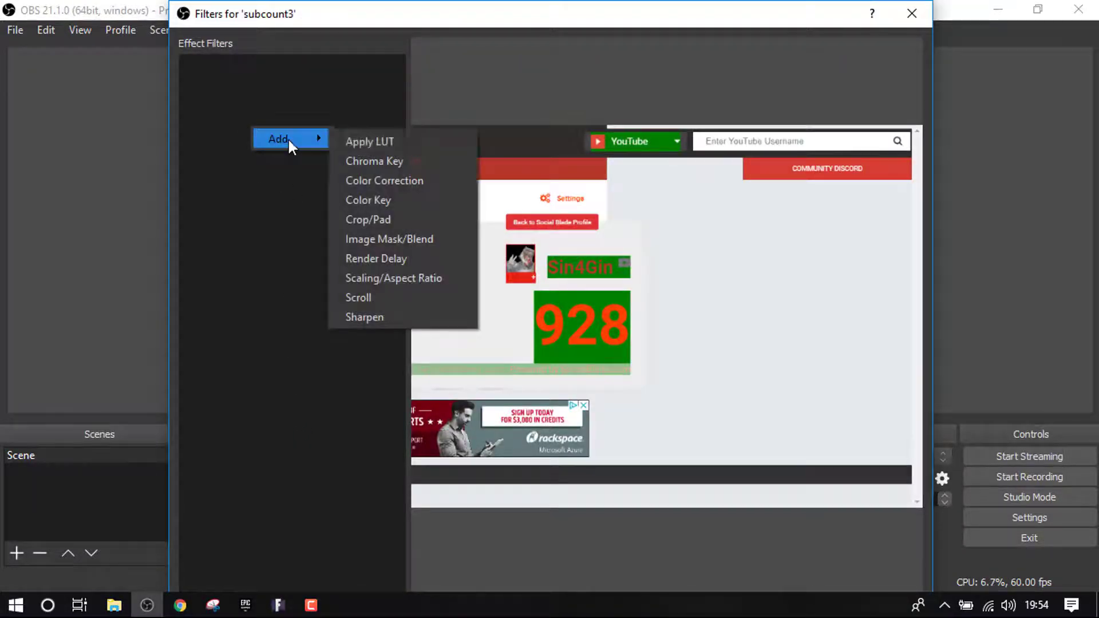
{"action": "left_click", "coordinate": [362, 160]}
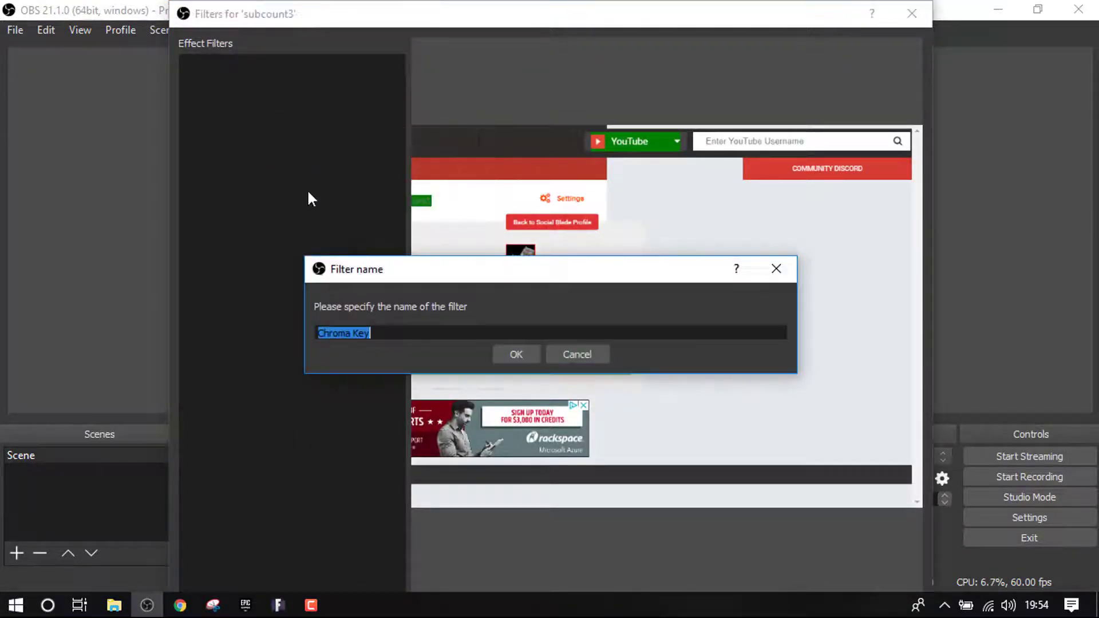
{"action": "left_click", "coordinate": [510, 355]}
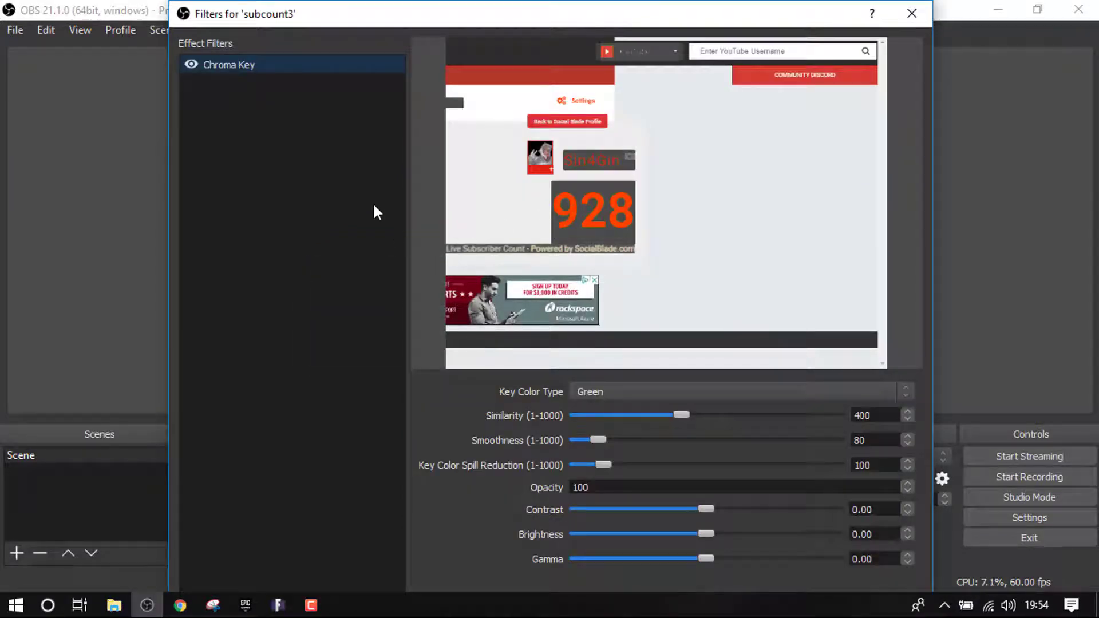
- Shrink the keyed subscriber number and place it in the scene's upper-left corner beside the YouTube logo
{"action": "left_click_drag", "start_coordinate": [394, 25], "coordinate": [491, 33]}
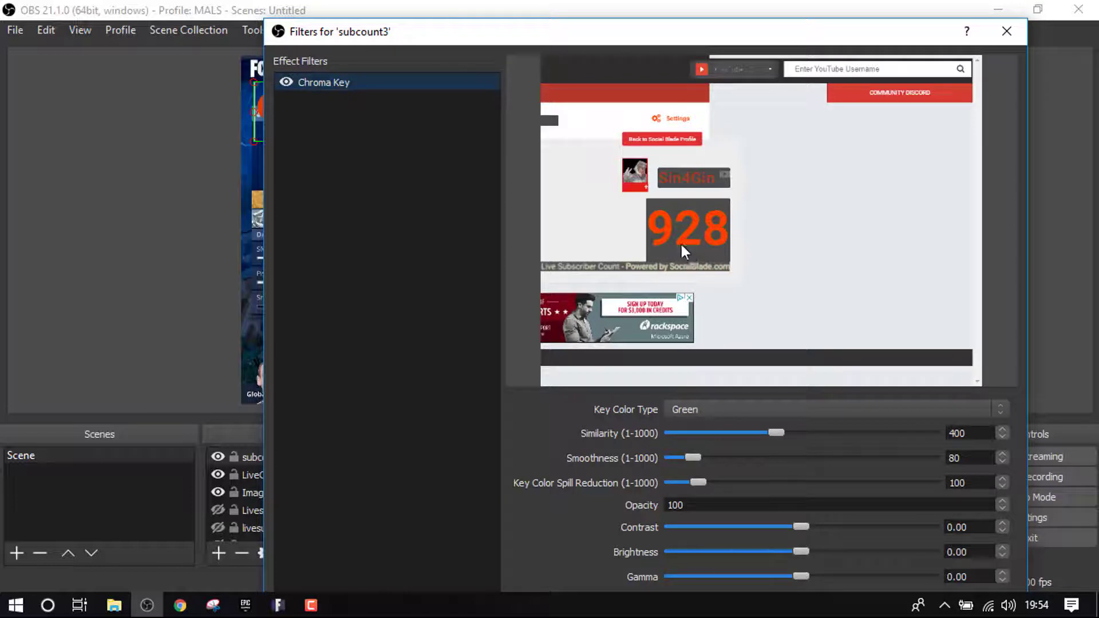
{"action": "left_click_drag", "start_coordinate": [599, 40], "coordinate": [809, 150]}
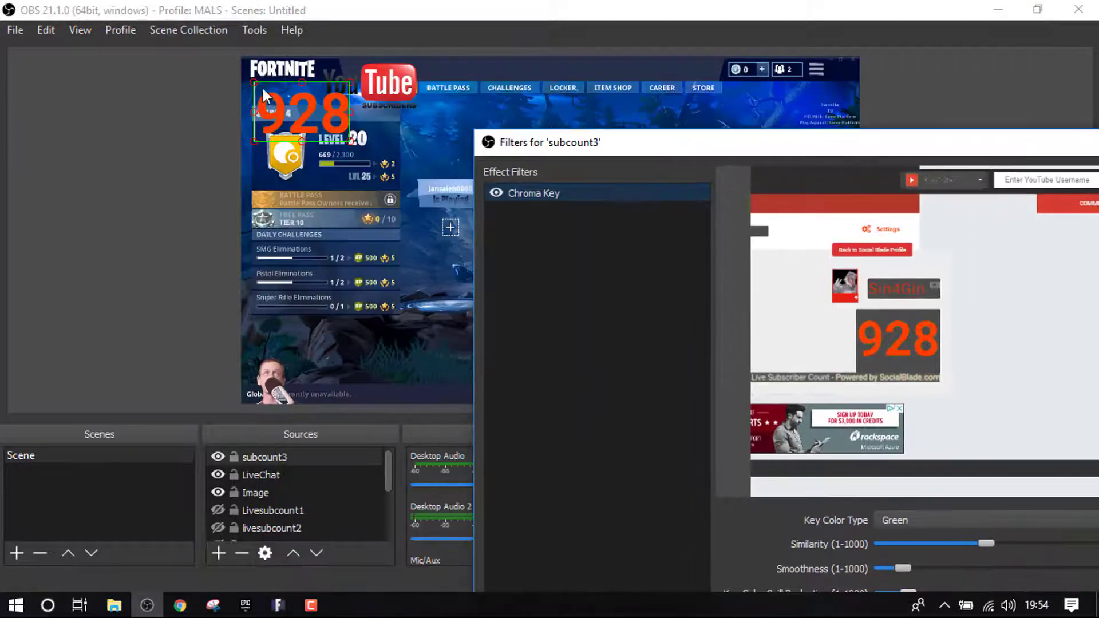
{"action": "left_click_drag", "start_coordinate": [302, 106], "coordinate": [347, 150]}
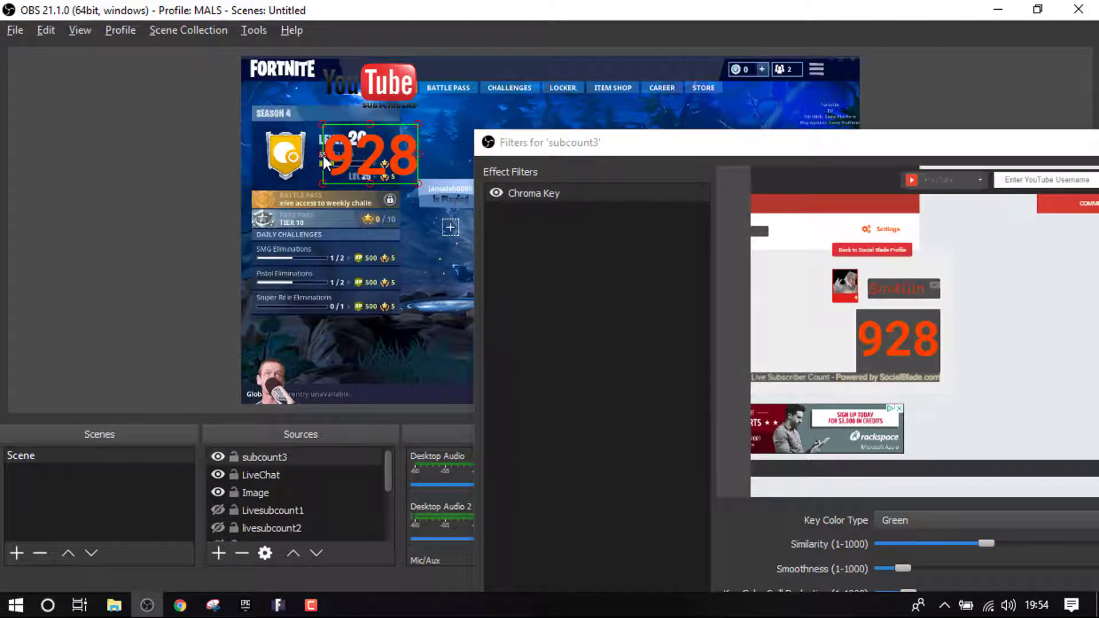
{"action": "left_click_drag", "start_coordinate": [381, 166], "coordinate": [314, 102]}
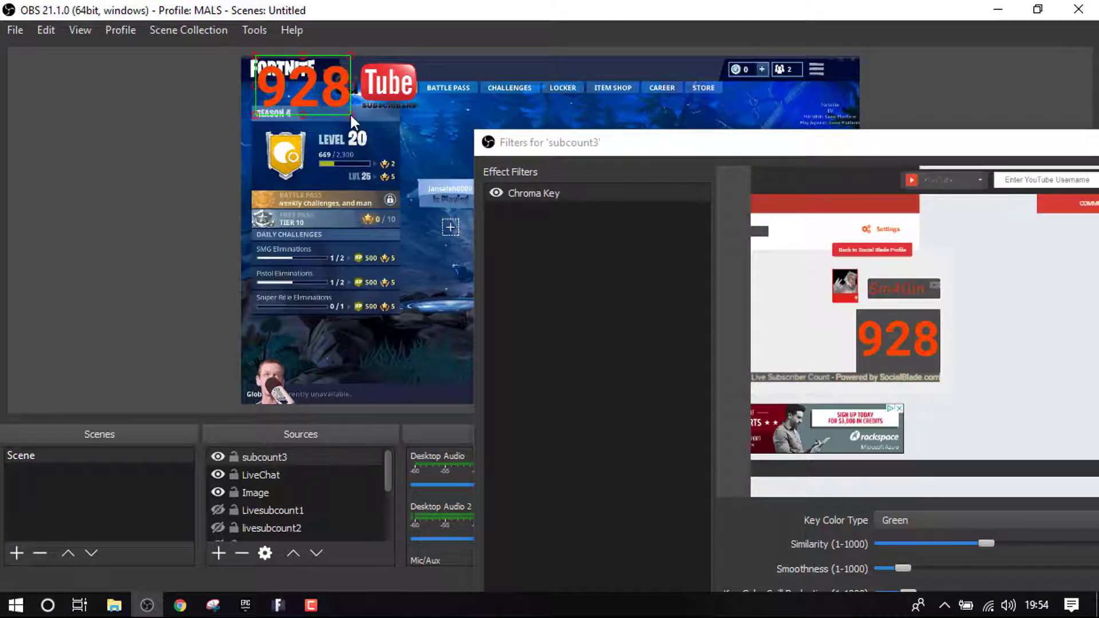
{"action": "mouse_move", "coordinate": [350, 115]}
{"action": "left_mouse_down"}
{"action": "mouse_move", "coordinate": [336, 116]}
{"action": "mouse_move", "coordinate": [354, 120]}
{"action": "left_mouse_up"}
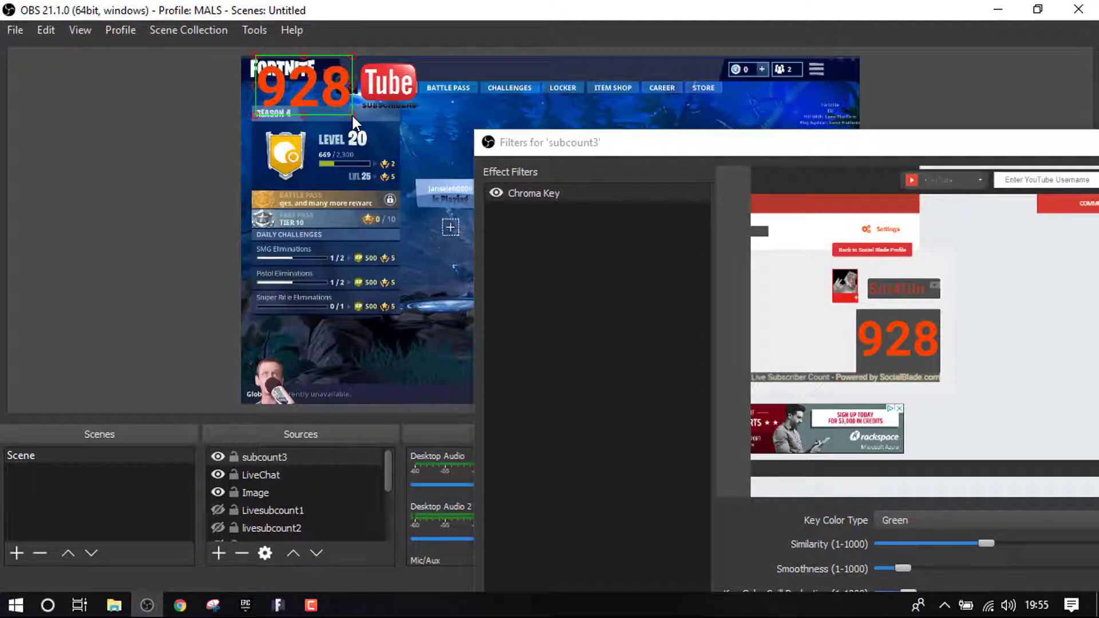
{"action": "left_click_drag", "start_coordinate": [352, 117], "coordinate": [316, 105]}
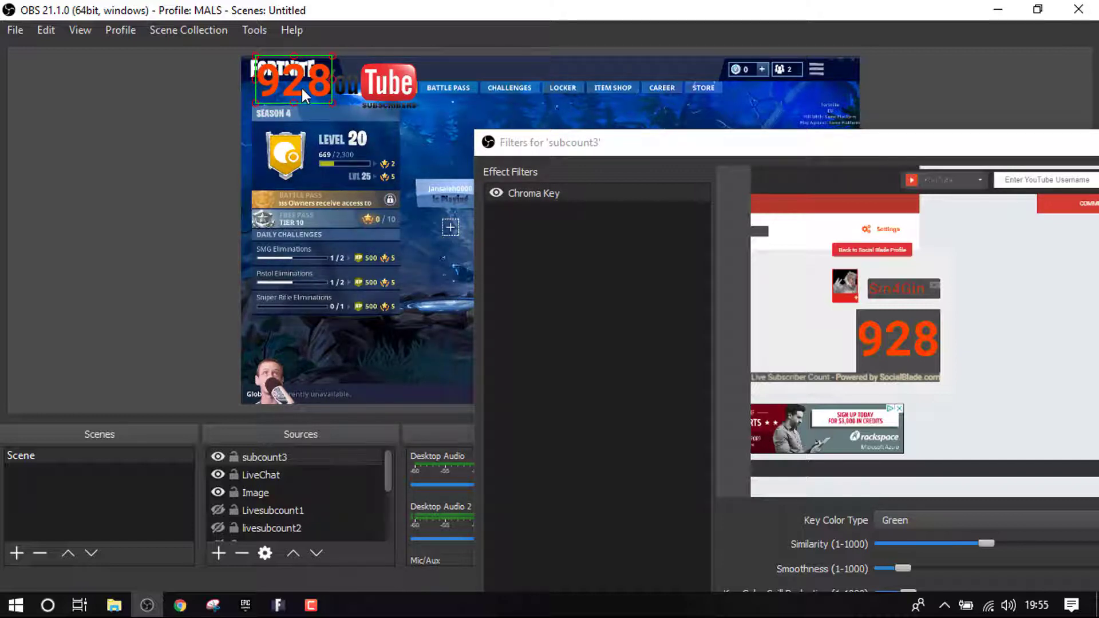
{"action": "left_click_drag", "start_coordinate": [301, 86], "coordinate": [297, 87]}
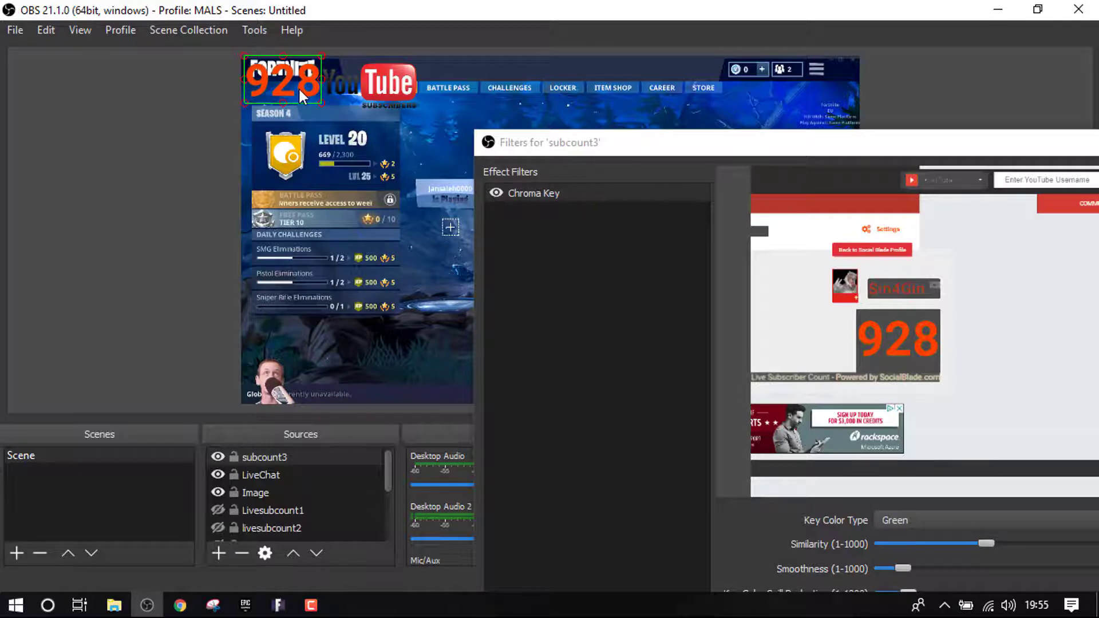
- Deselect the subscriber number in the preview and close the subcount3 filters
{"action": "left_click", "coordinate": [329, 117]}
{"action": "left_click", "coordinate": [350, 177]}
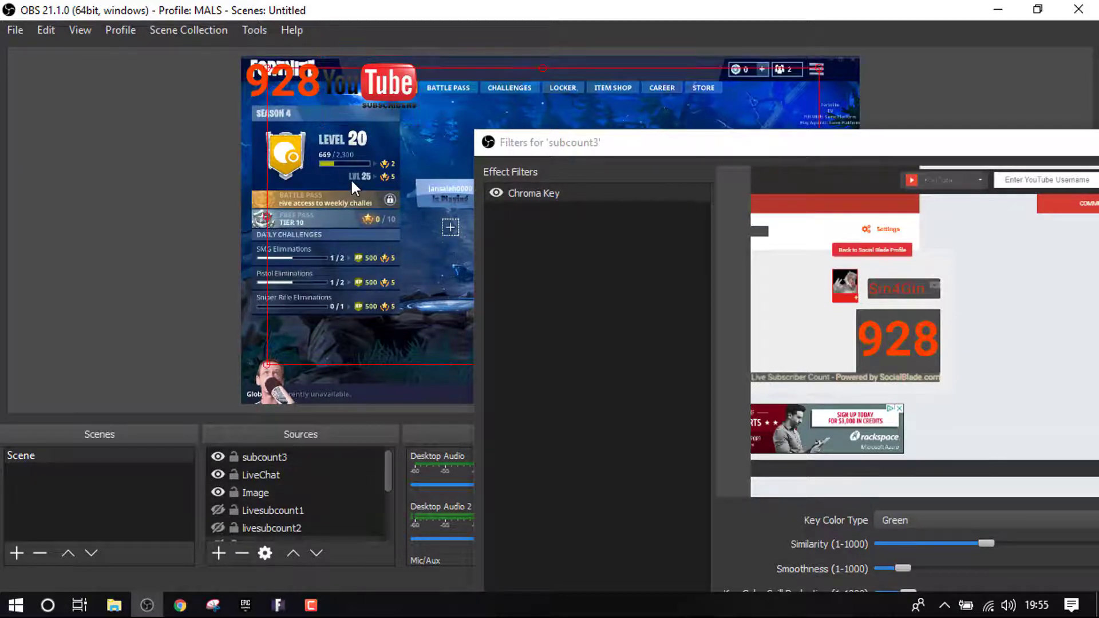
{"action": "left_click", "coordinate": [928, 151]}
{"action": "left_click_drag", "start_coordinate": [928, 149], "coordinate": [631, 61]}
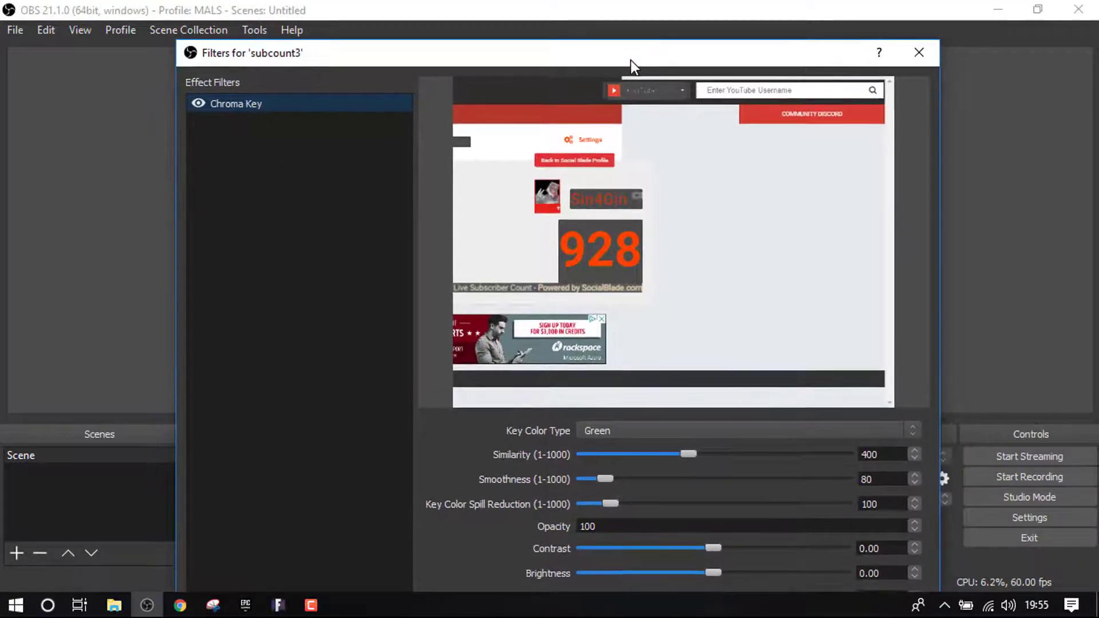
{"action": "left_click_drag", "start_coordinate": [783, 58], "coordinate": [783, 96]}
{"action": "left_click", "coordinate": [892, 571]}
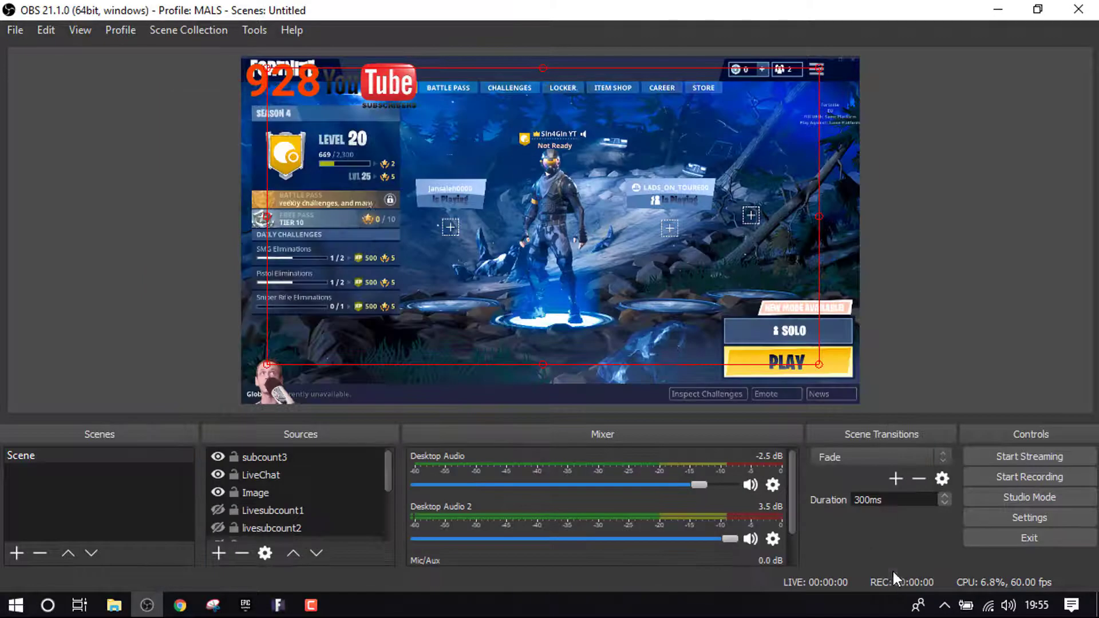
- Check the scene in a fullscreen preview projector on Display 0 and return to the main OBS window
{"action": "right_click", "coordinate": [289, 257]}
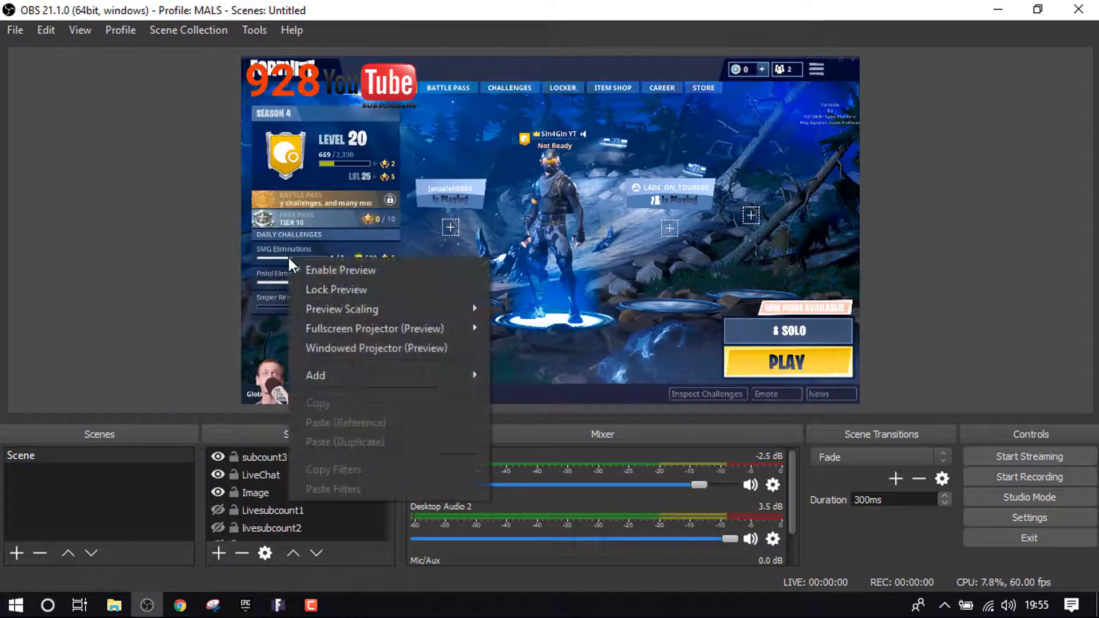
{"action": "mouse_move", "coordinate": [352, 326]}
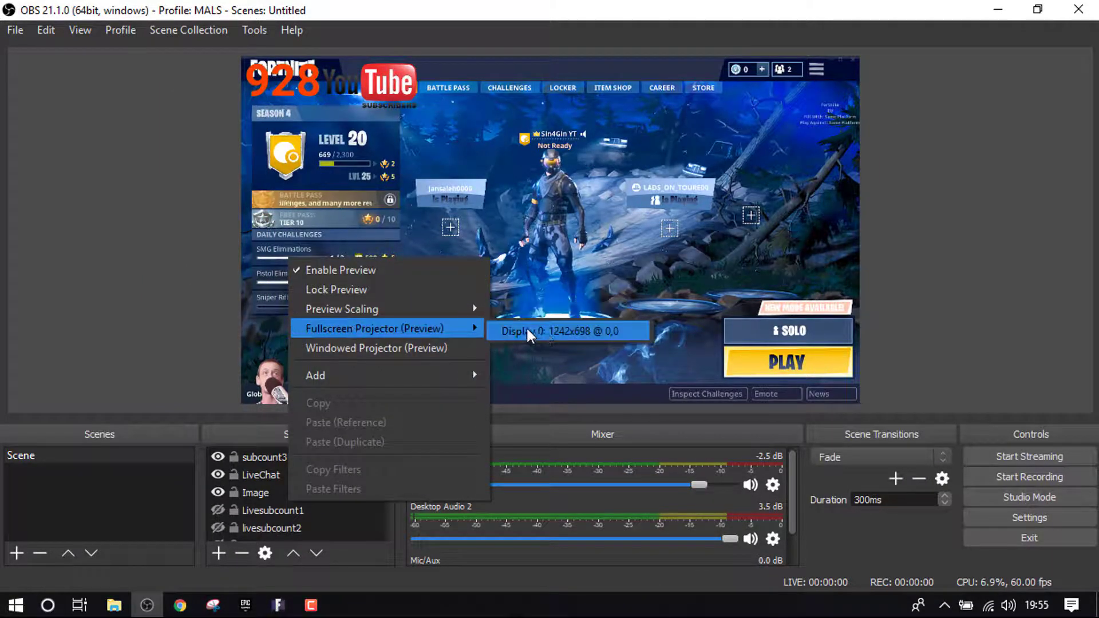
{"action": "left_click", "coordinate": [535, 327]}
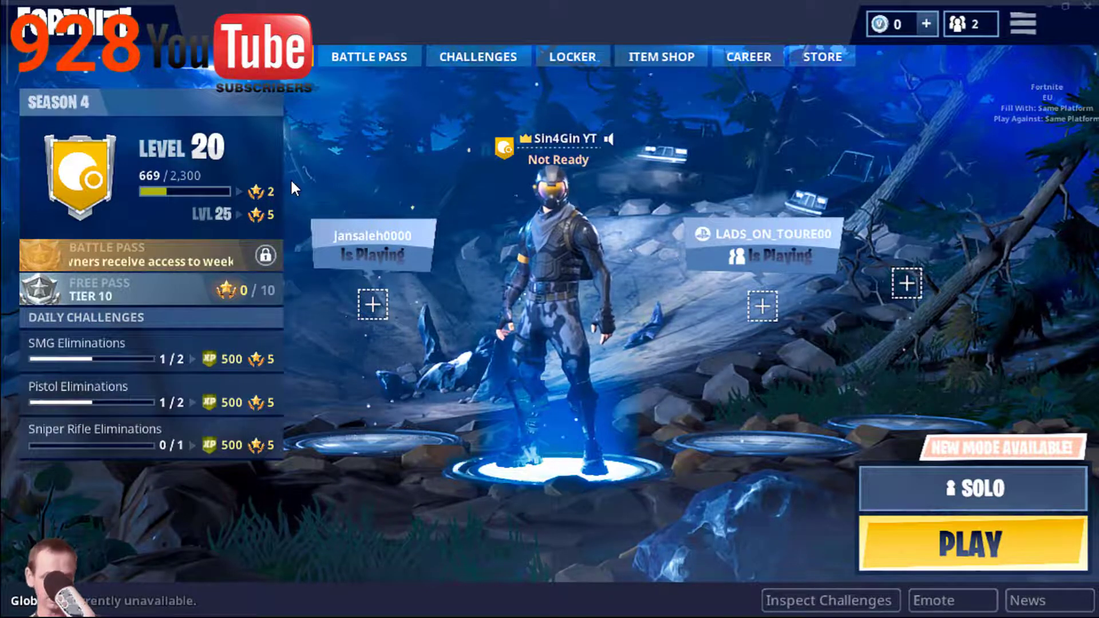
{"action": "key", "text": "alt+Tab"}
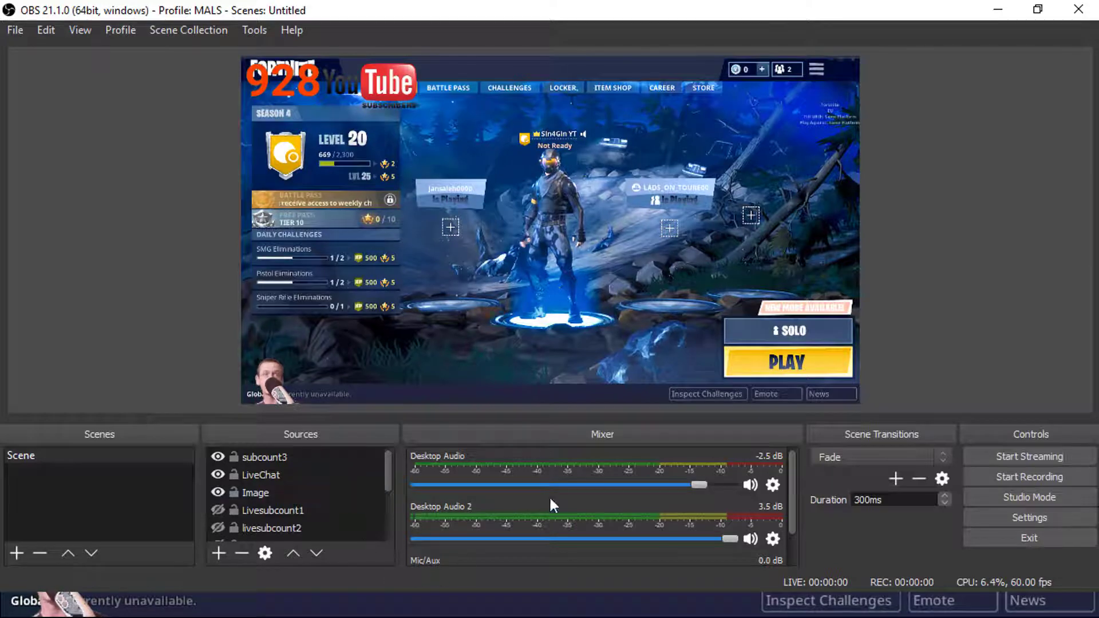
- Set the body text color in subcount3's custom CSS to #ffffff and accept its properties
{"action": "left_click", "coordinate": [261, 457]}
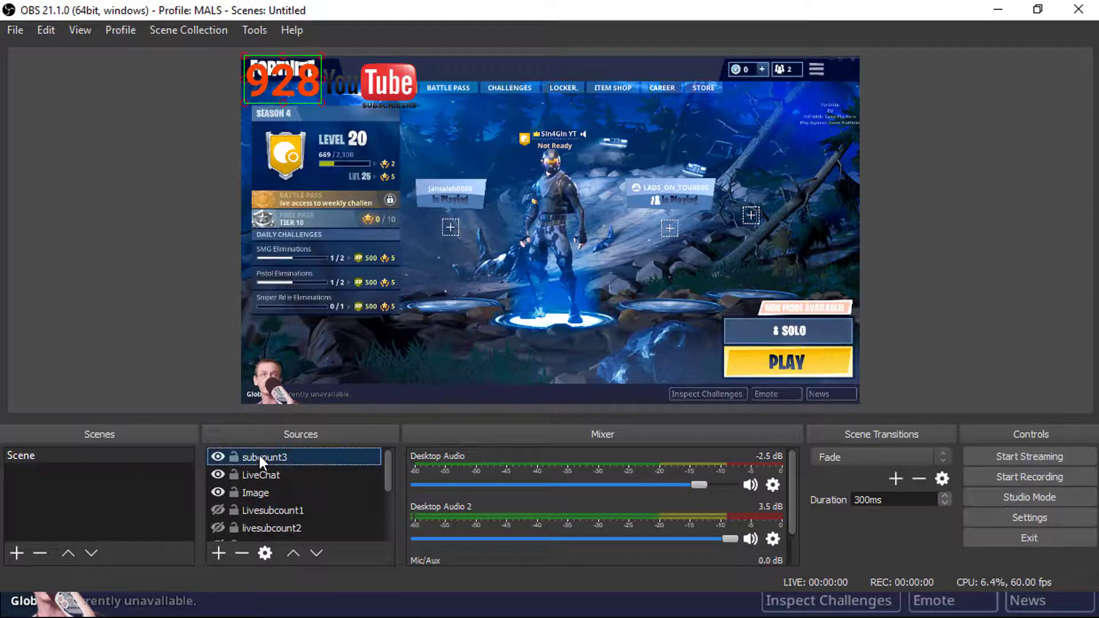
{"action": "double_click", "coordinate": [261, 456]}
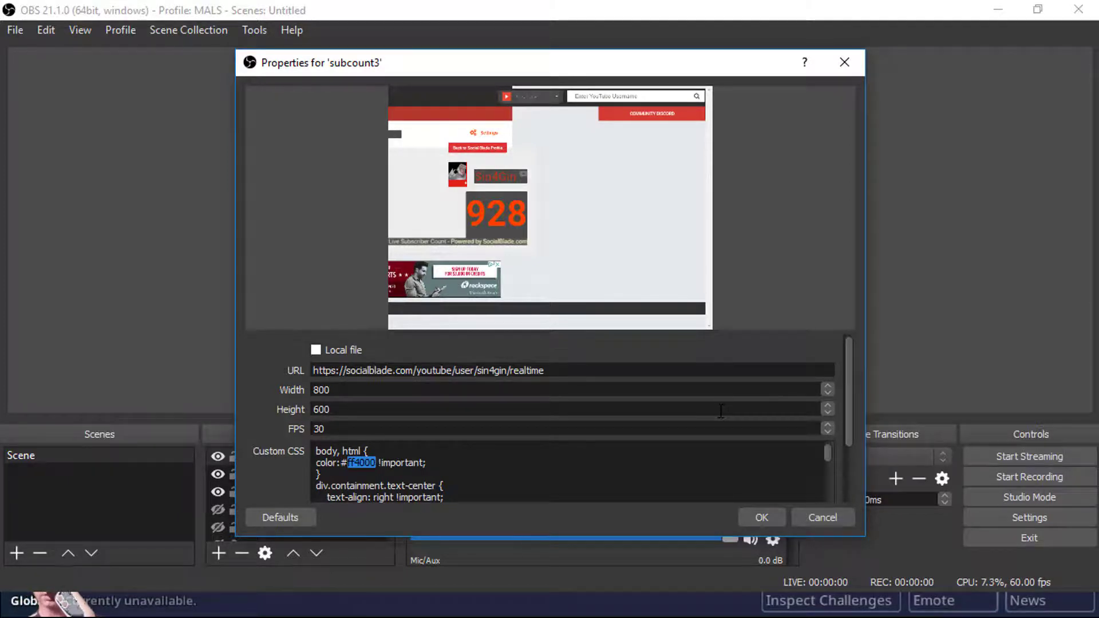
{"action": "type", "text": "ffff"}
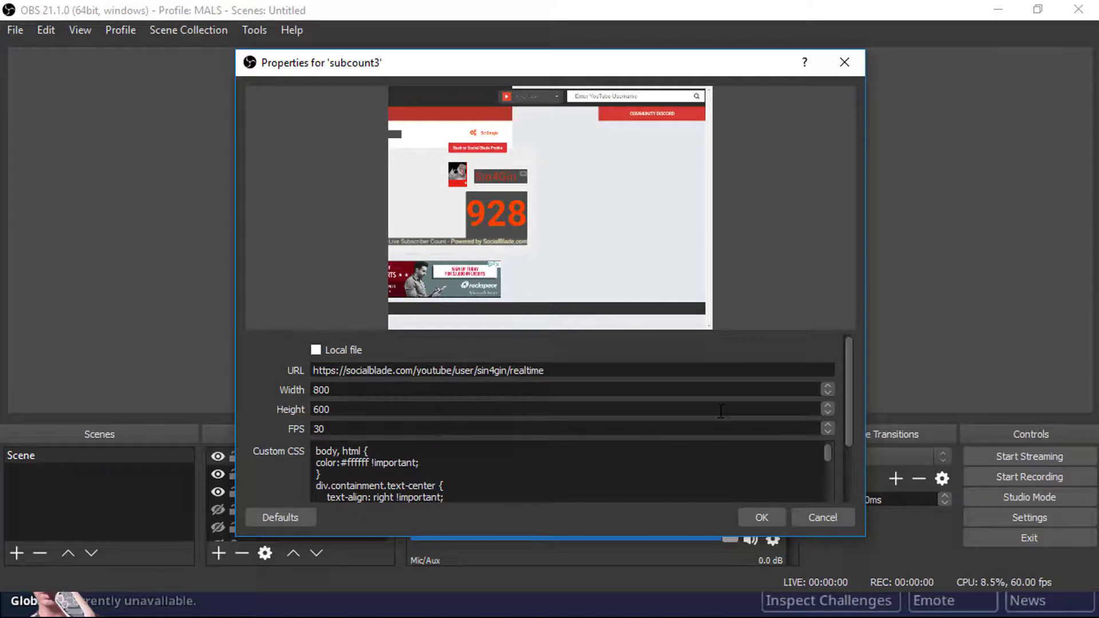
{"action": "left_click", "coordinate": [750, 521]}
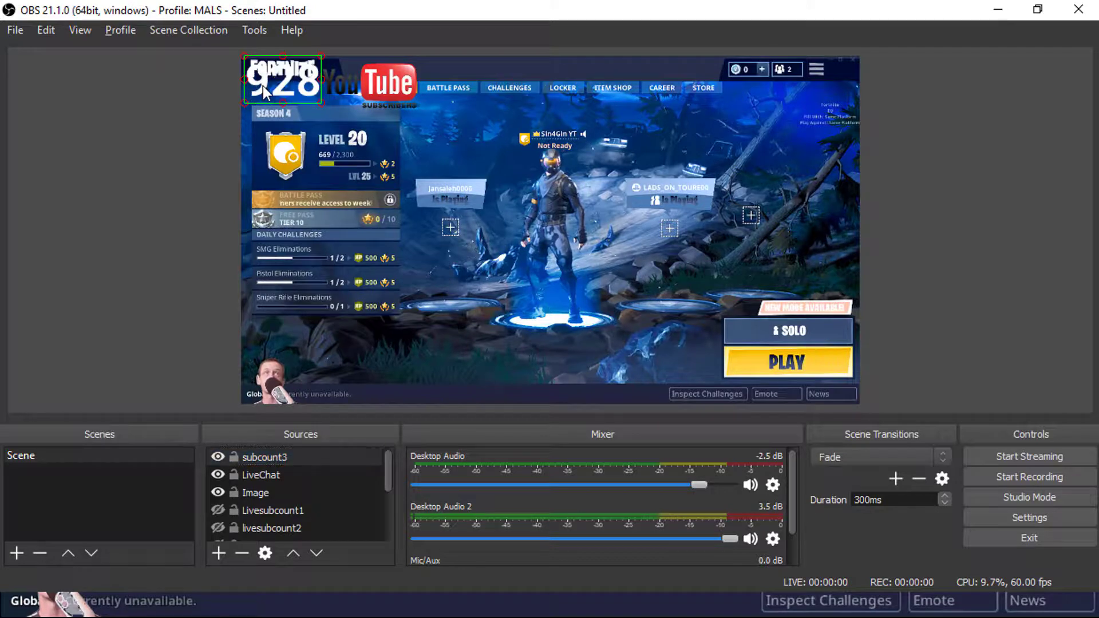
{"action": "mouse_move", "coordinate": [264, 92]}
{"action": "left_mouse_down"}
{"action": "mouse_move", "coordinate": [351, 139]}
{"action": "mouse_move", "coordinate": [426, 153]}
{"action": "mouse_move", "coordinate": [348, 142]}
{"action": "mouse_move", "coordinate": [262, 80]}
{"action": "left_mouse_up"}
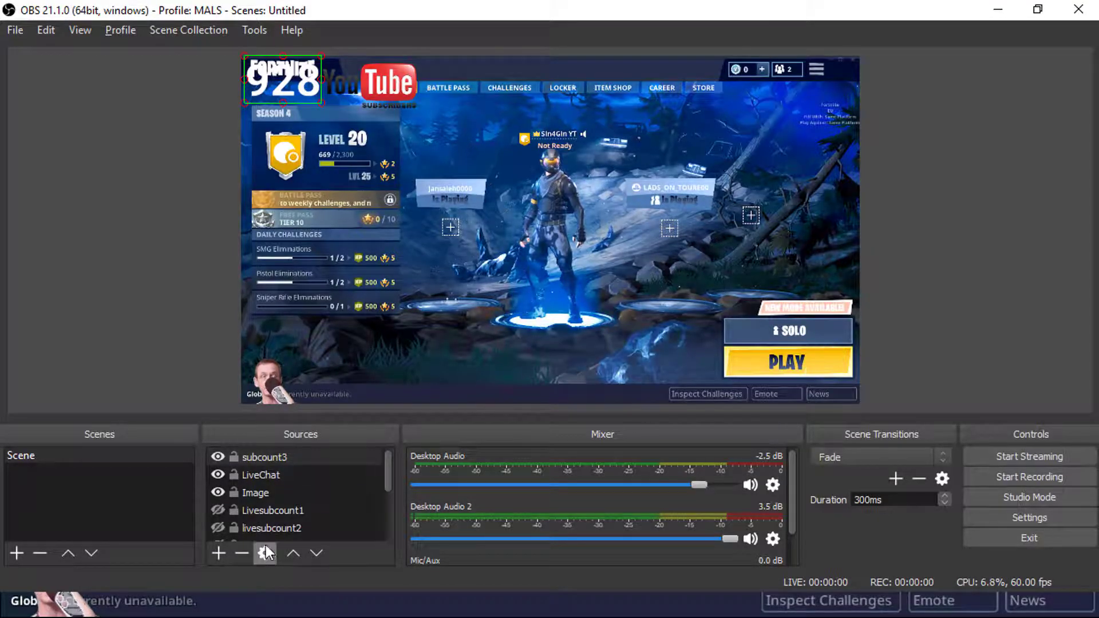
- Set the body text color in subcount3's custom CSS to #ff4000 and align the number with the scene's upper-left corner
{"action": "double_click", "coordinate": [252, 458]}
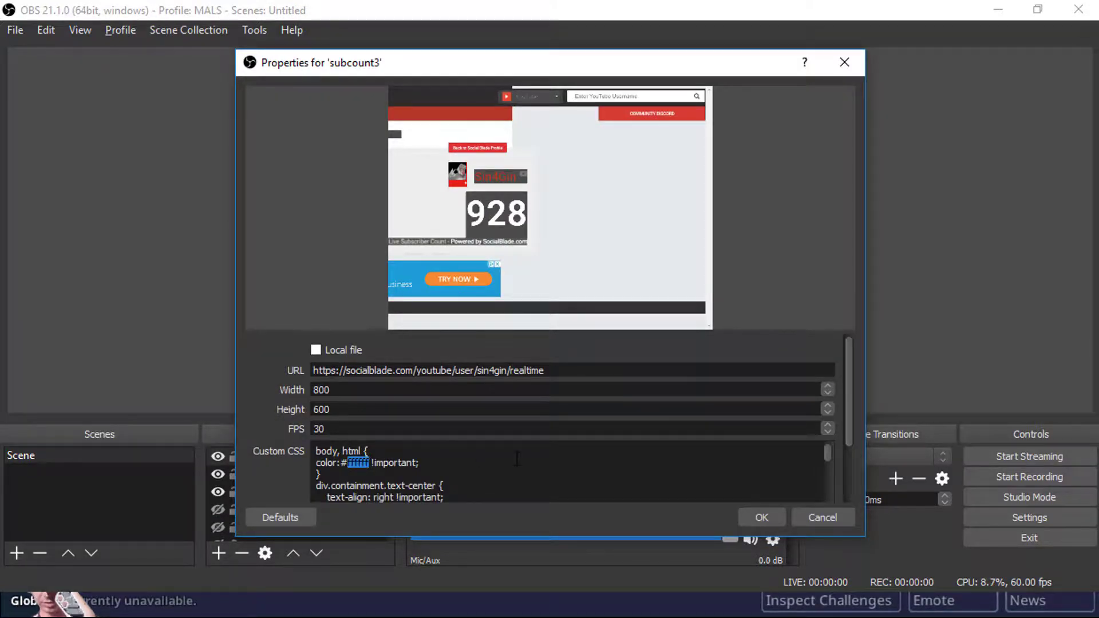
{"action": "type", "text": "ff"}
{"action": "type", "text": "4000"}
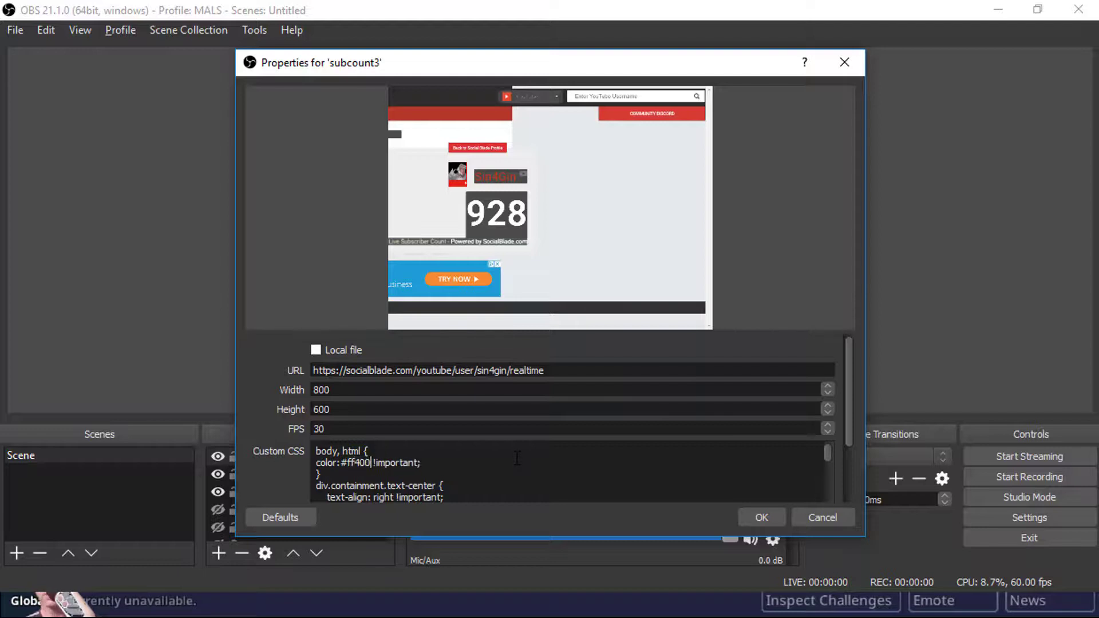
{"action": "left_click", "coordinate": [761, 517]}
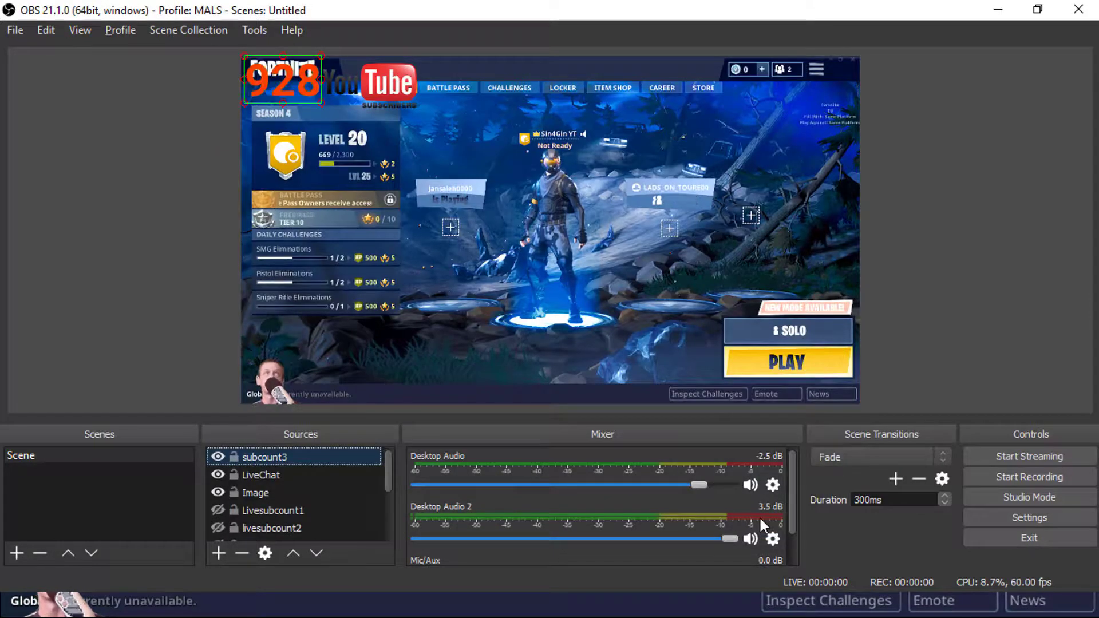
{"action": "left_click_drag", "start_coordinate": [286, 87], "coordinate": [283, 85]}
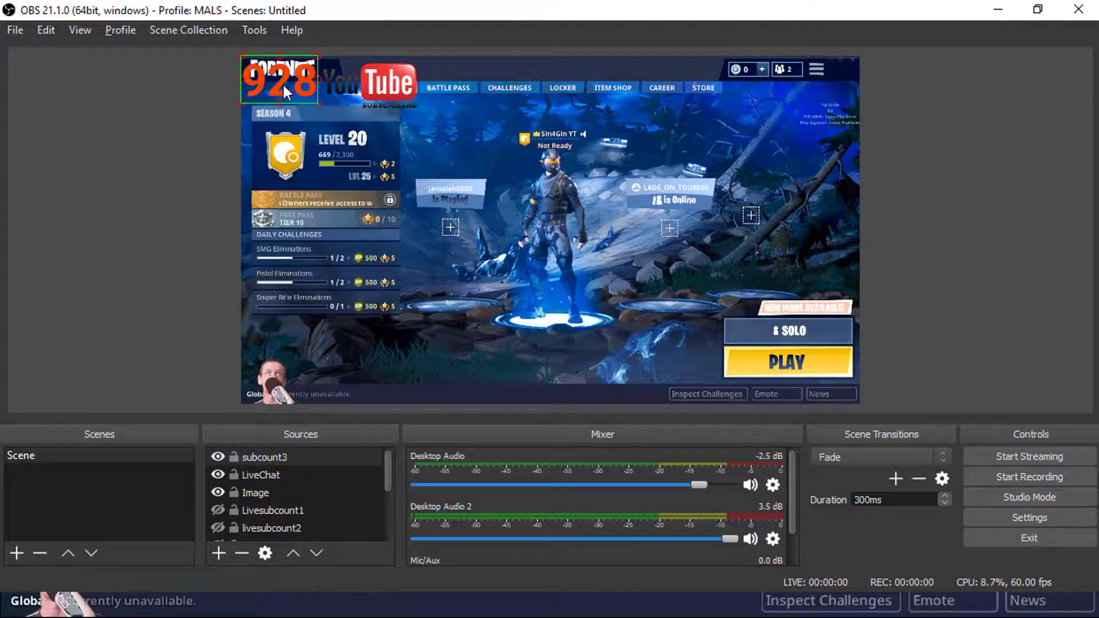